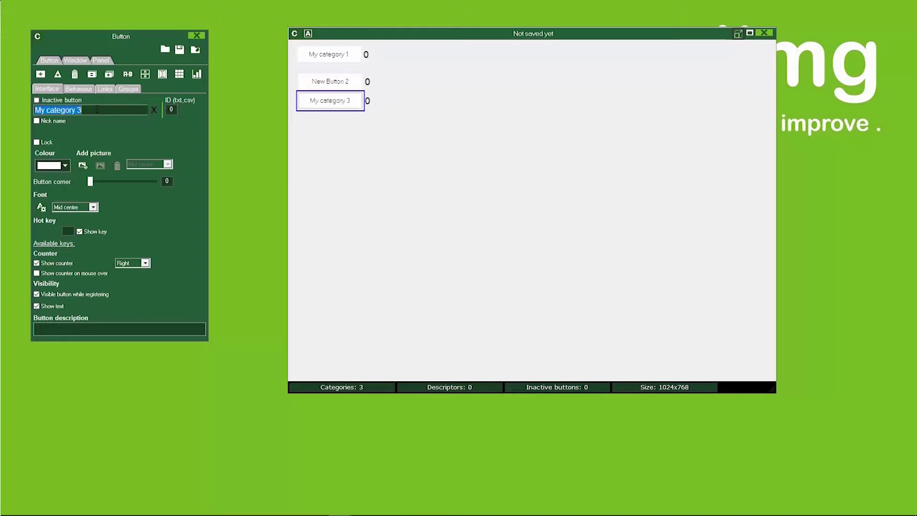
# Rename the My category 3 button as Button 3 and move it to the template's lower-right area.
pyautogui.moveTo(325, 111); pyautogui.dragTo(334, 130)
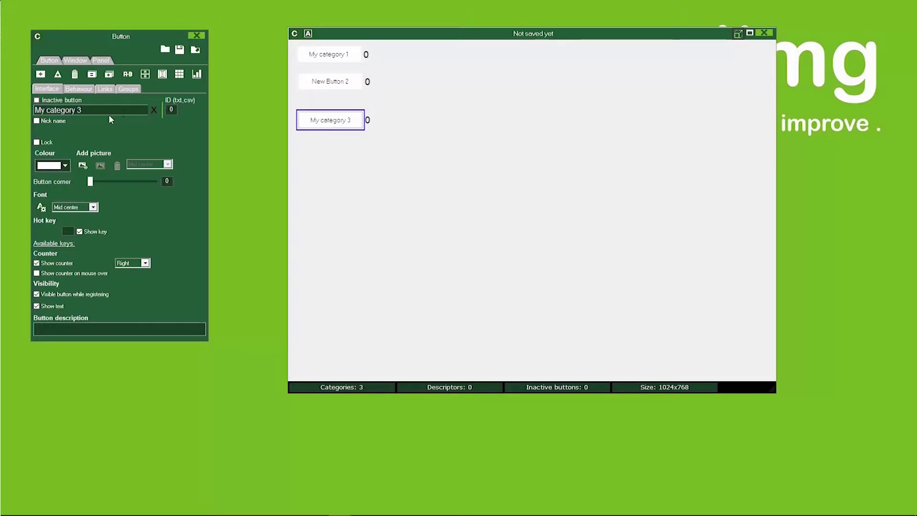
pyautogui.write('Button 3')
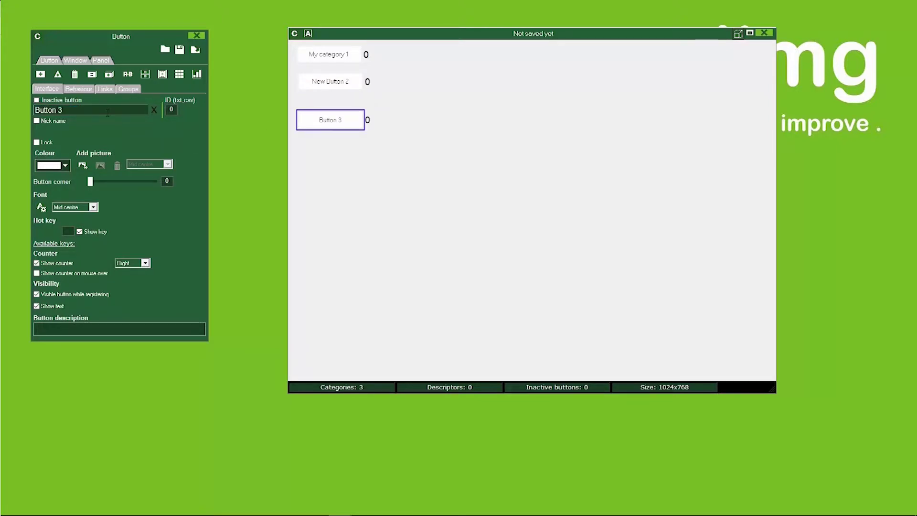
pyautogui.moveTo(330, 121); pyautogui.dragTo(633, 272)
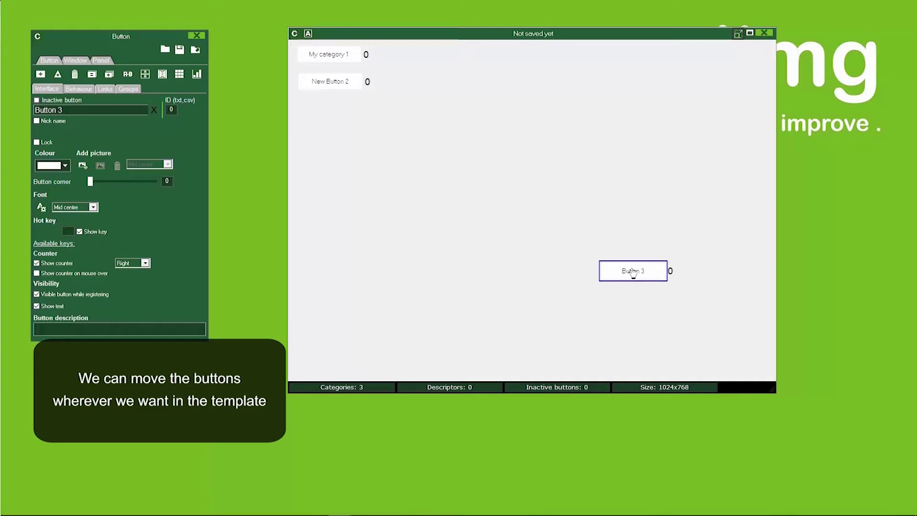
# Enlarge Button 3 to a wide rectangle and set its colour to light green.
pyautogui.moveTo(633, 269); pyautogui.dragTo(709, 324)
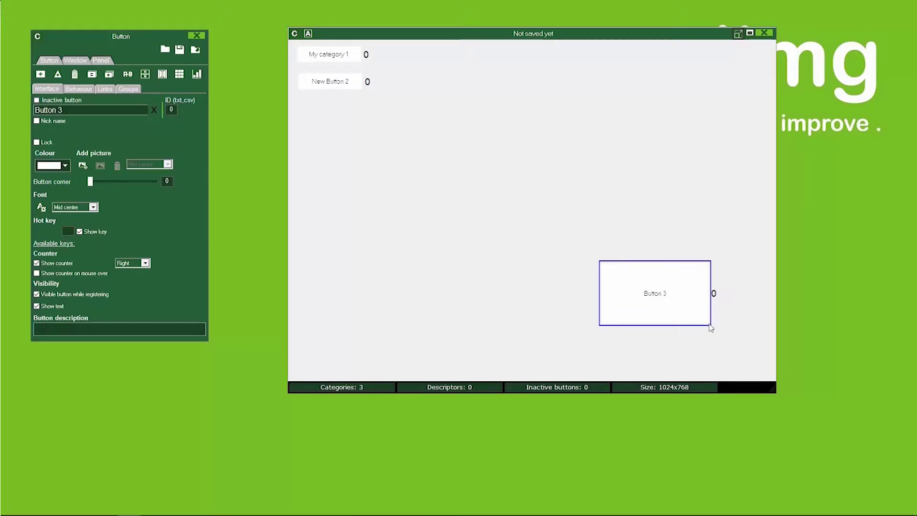
pyautogui.click(65, 167)
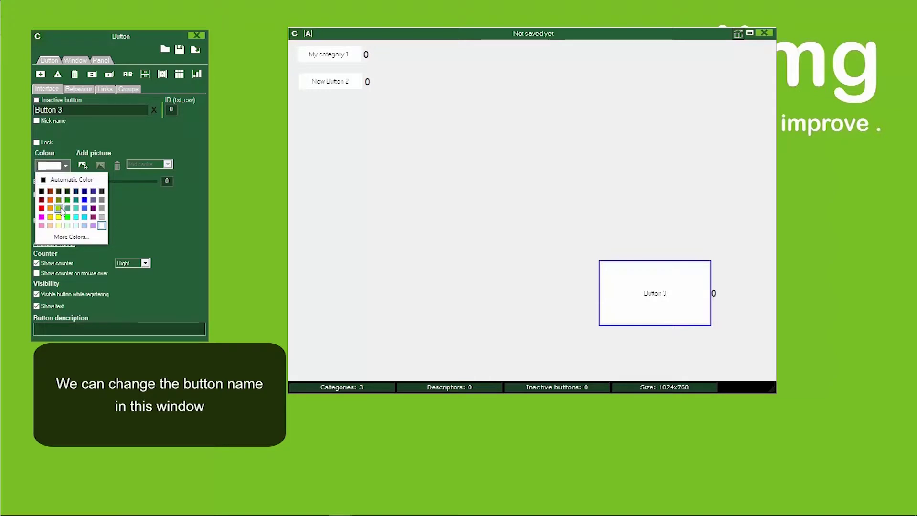
pyautogui.click(68, 227)
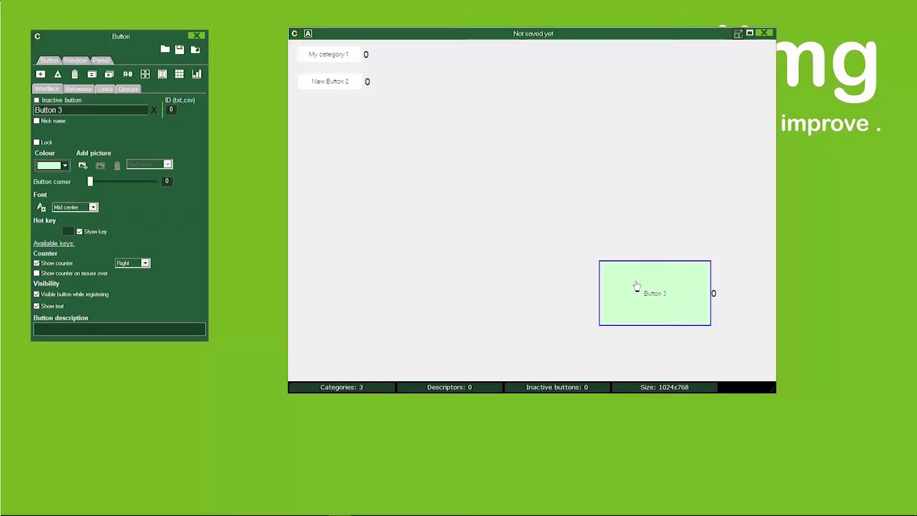
# Try other counter positions and the text visibility option on Button 3, restoring the counter to Right and the text to shown.
pyautogui.click(145, 263)
pyautogui.click(138, 277)
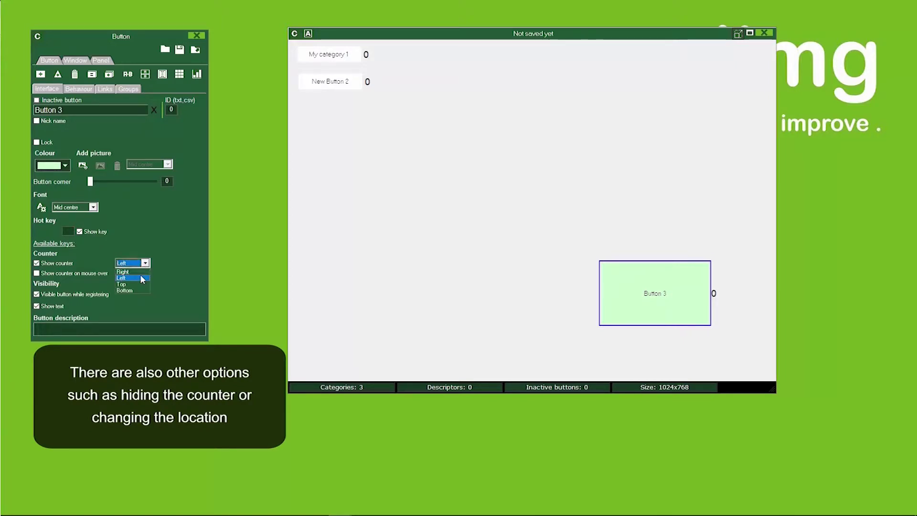
pyautogui.click(146, 263)
pyautogui.click(139, 284)
pyautogui.click(145, 263)
pyautogui.click(145, 263)
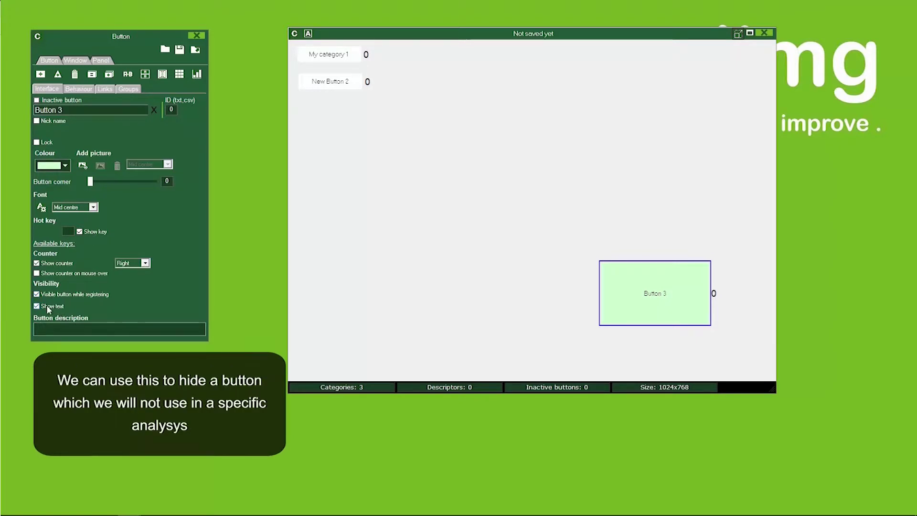
pyautogui.click(58, 309)
pyautogui.click(58, 309)
# Give Button 3 the description "This button describes important action".
pyautogui.click(86, 330)
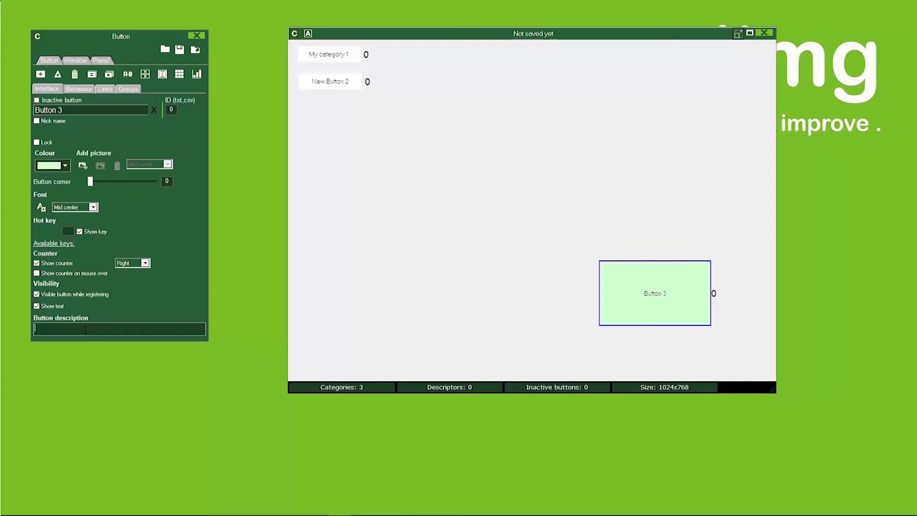
pyautogui.write('Th')
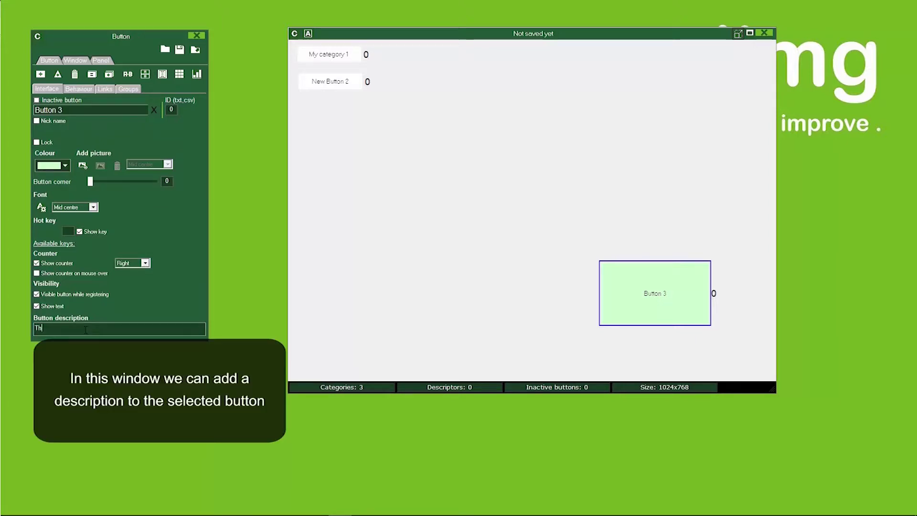
pyautogui.write('is button des')
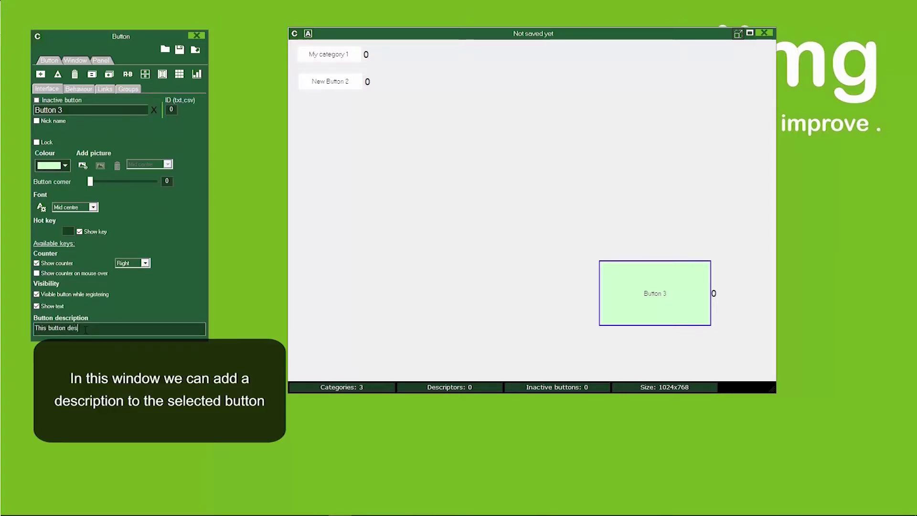
pyautogui.write('cribes important action')
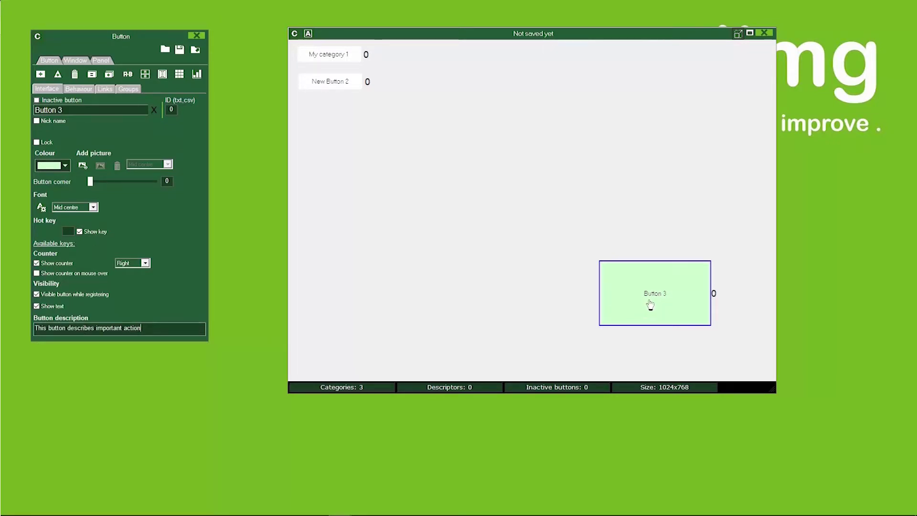
pyautogui.moveTo(650, 305)
# Clone the My category 1 and New Button 2 buttons together.
pyautogui.moveTo(298, 51); pyautogui.dragTo(371, 115)
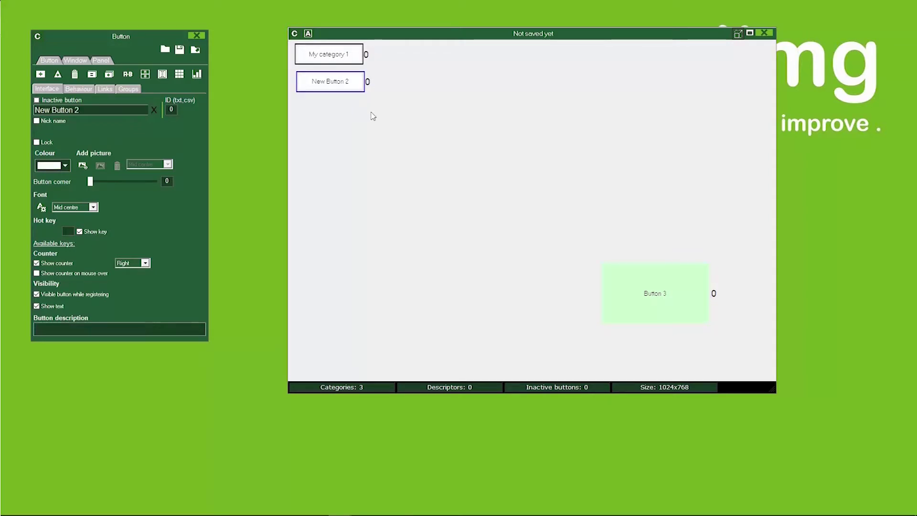
pyautogui.click(110, 76)
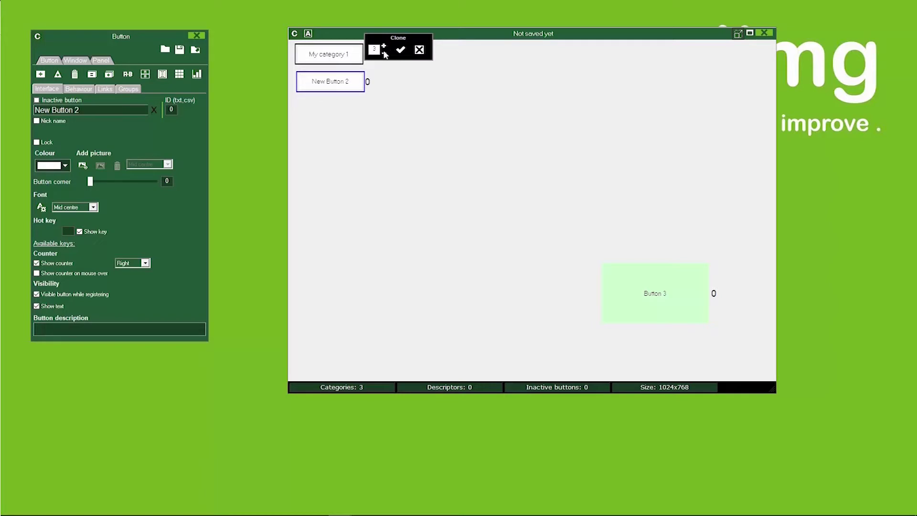
pyautogui.click(403, 51)
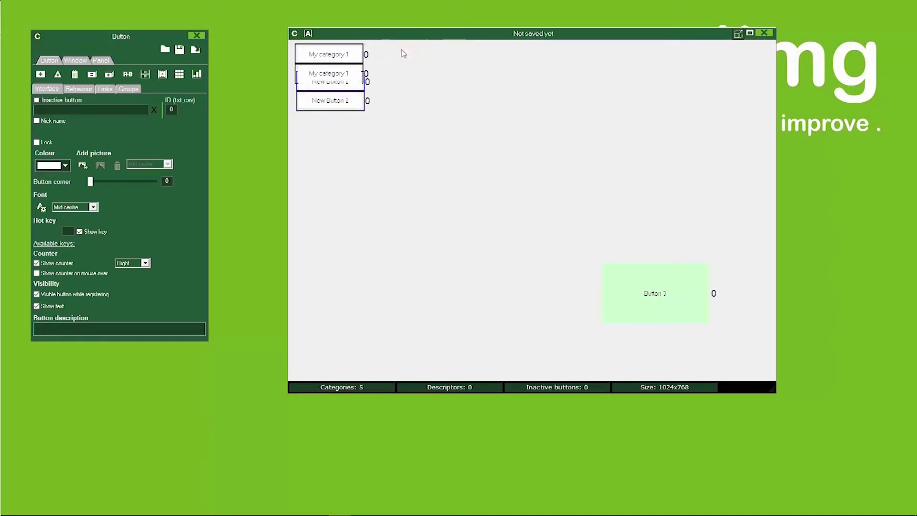
# Separate the overlapping copies and arrange three buttons in a column, with a New Button 2 copy below and offset to the right.
pyautogui.moveTo(444, 105); pyautogui.dragTo(523, 102)
pyautogui.moveTo(351, 56); pyautogui.dragTo(515, 59)
pyautogui.moveTo(337, 75); pyautogui.dragTo(338, 64)
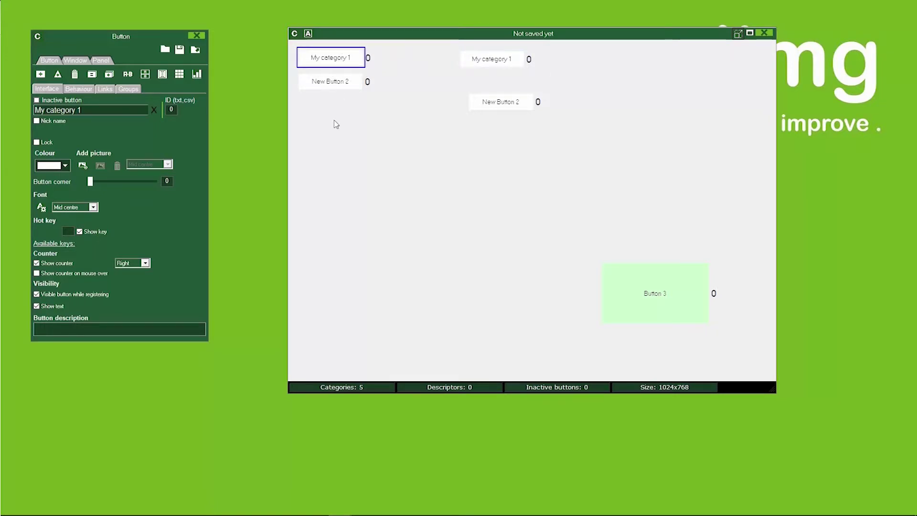
pyautogui.click(501, 102)
pyautogui.moveTo(486, 70); pyautogui.dragTo(337, 113)
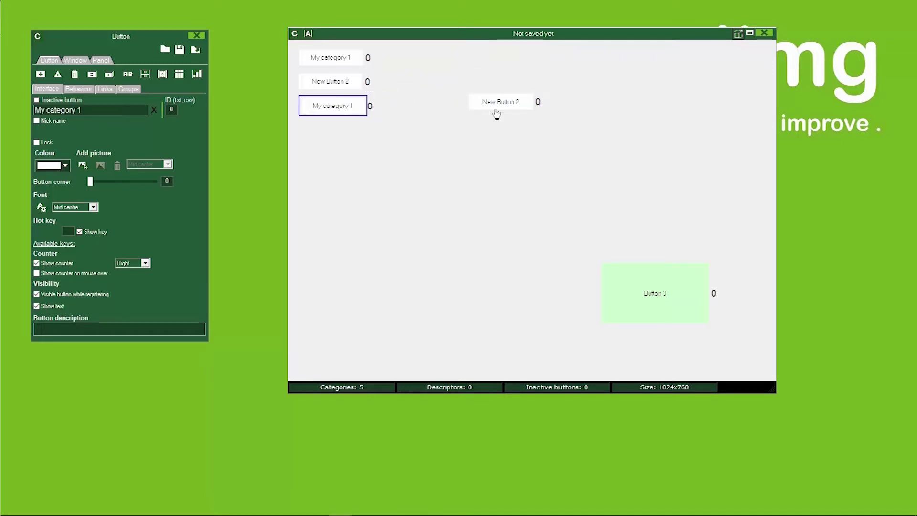
pyautogui.moveTo(506, 108); pyautogui.dragTo(397, 143)
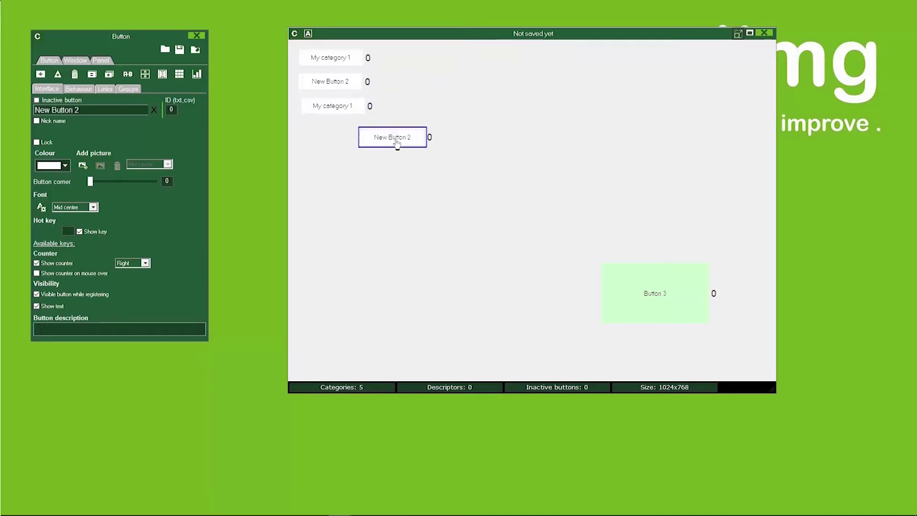
# Align all four white buttons with the lowest New Button 2 as the reference.
pyautogui.moveTo(446, 165); pyautogui.dragTo(297, 45)
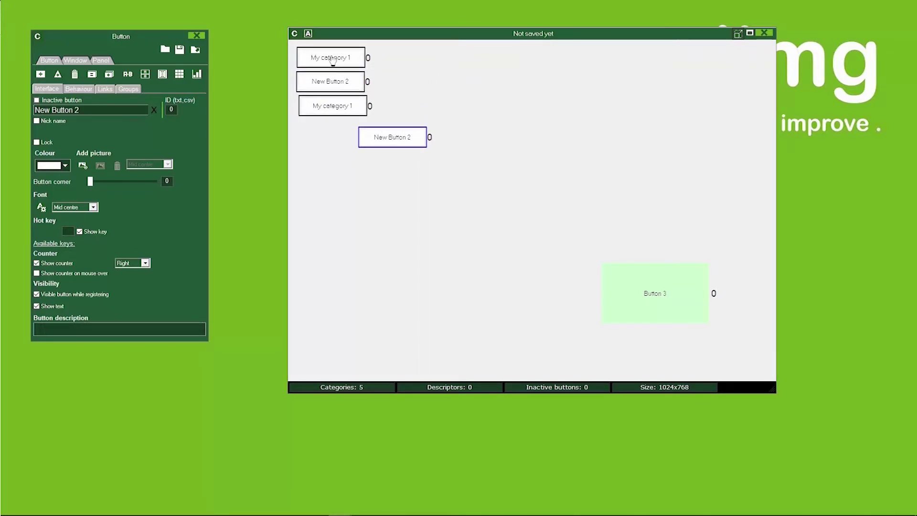
pyautogui.rightClick(396, 95)
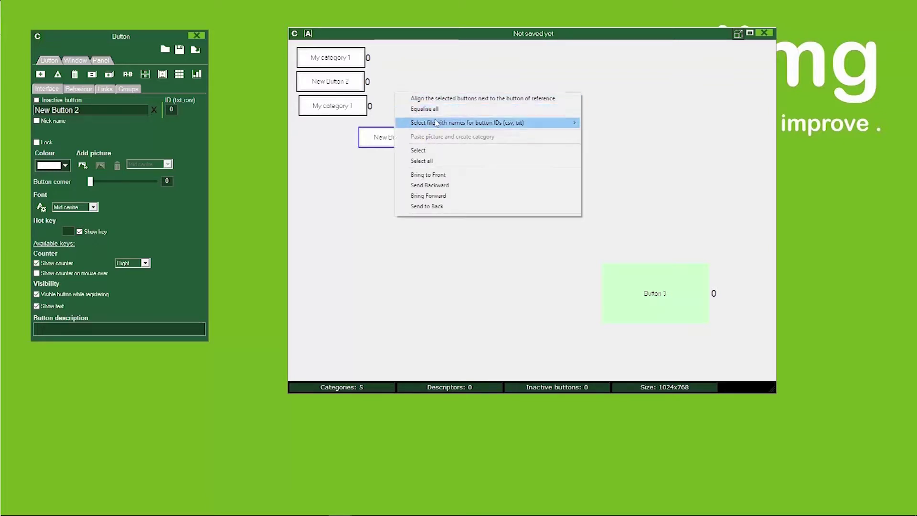
pyautogui.click(483, 99)
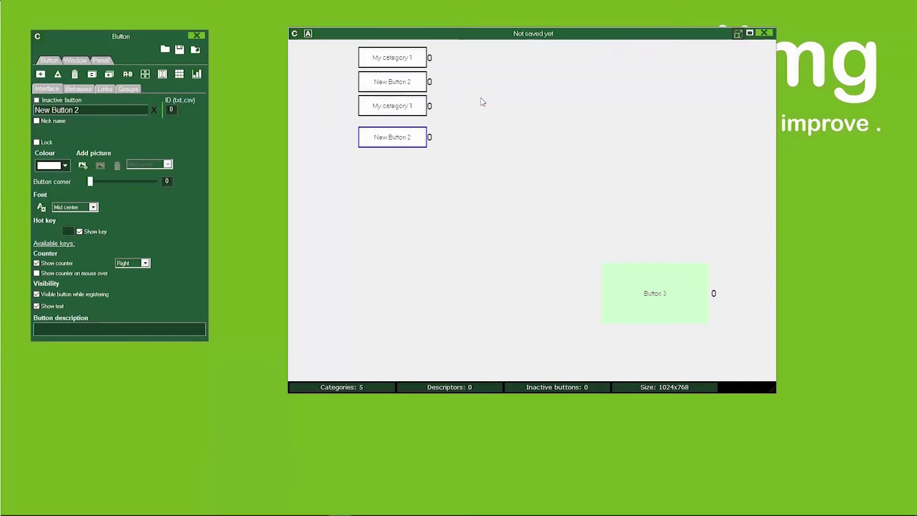
# Shift the aligned buttons left, and move the lowest New Button 2 to the template's upper centre as a large rectangle.
pyautogui.moveTo(403, 59); pyautogui.dragTo(355, 63)
pyautogui.click(377, 188)
pyautogui.moveTo(352, 144); pyautogui.dragTo(612, 185)
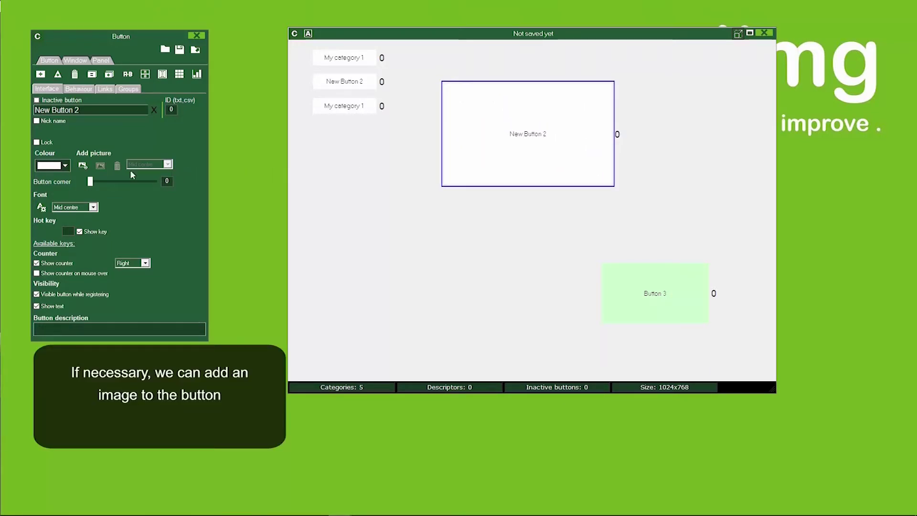
# Add the picture Woman silhouette.jpg to the enlarged New Button 2 and fit it to the button.
pyautogui.click(82, 168)
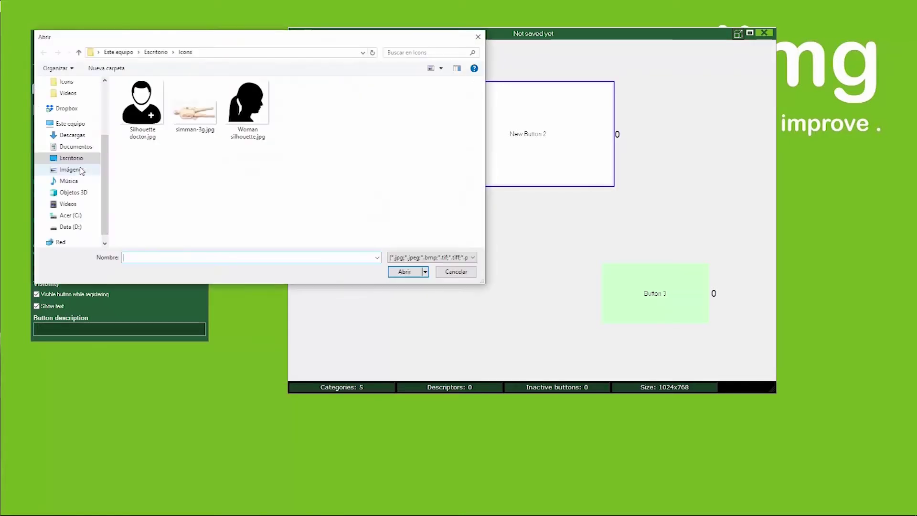
pyautogui.click(248, 110)
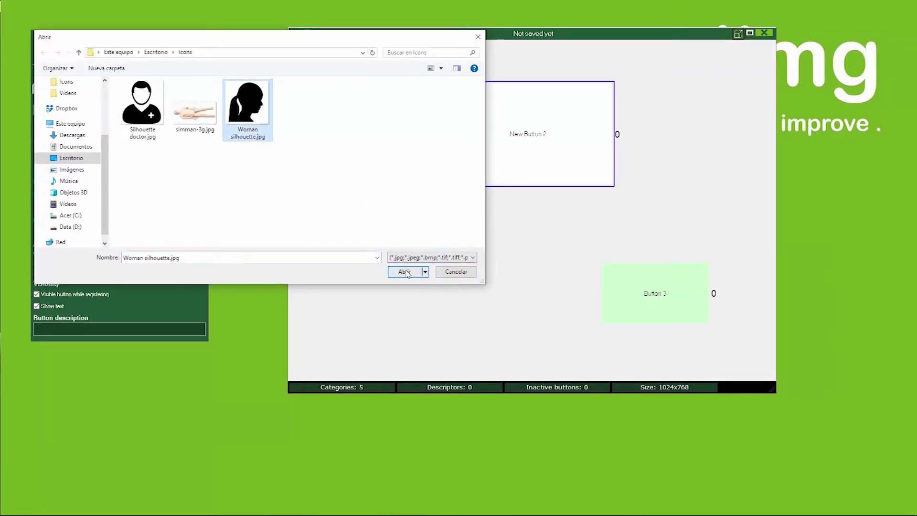
pyautogui.click(407, 272)
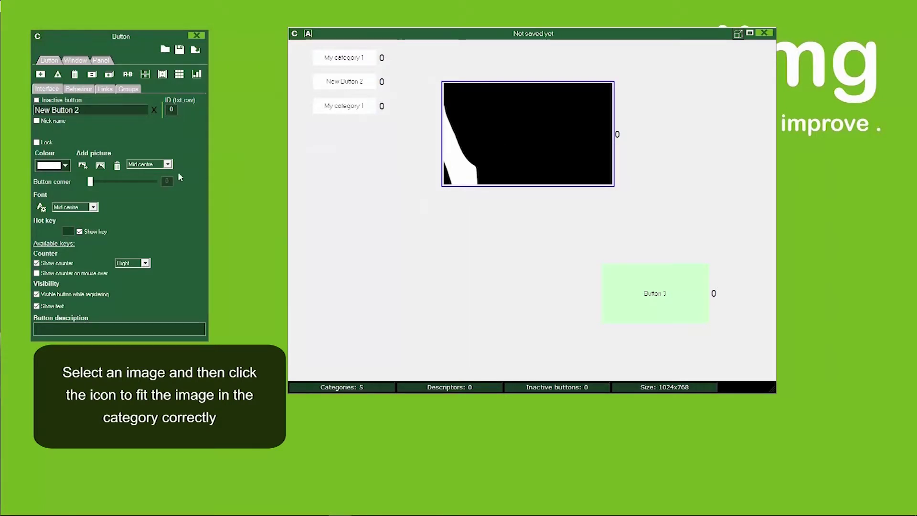
pyautogui.click(101, 168)
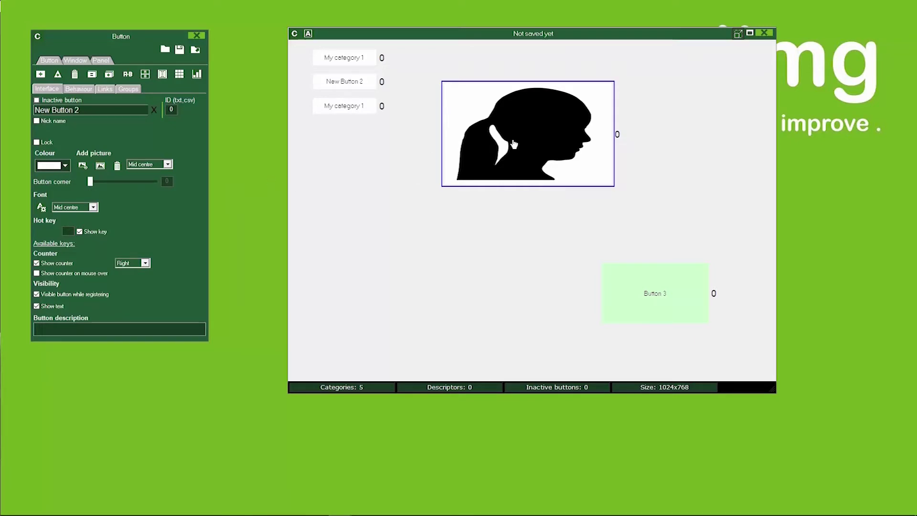
# Resize the picture button to a narrower, taller shape and refit the silhouette image to it.
pyautogui.moveTo(541, 137); pyautogui.dragTo(553, 212)
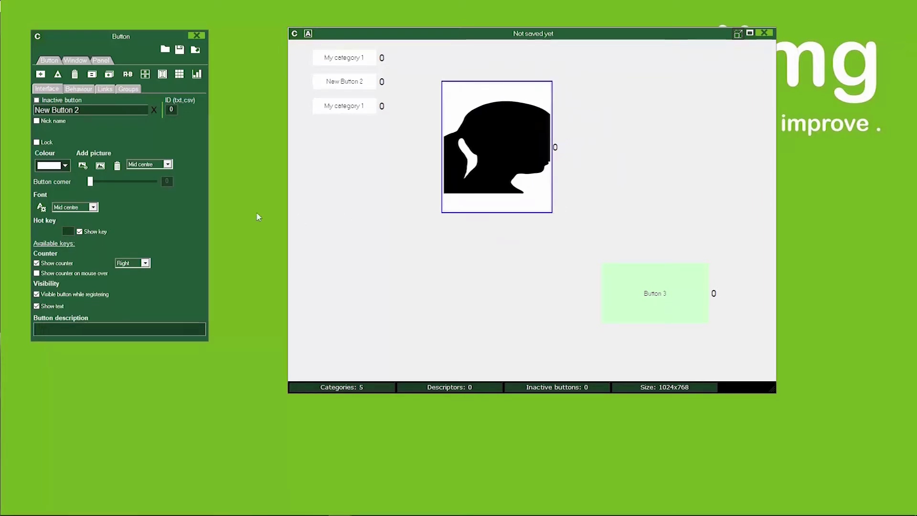
pyautogui.click(101, 167)
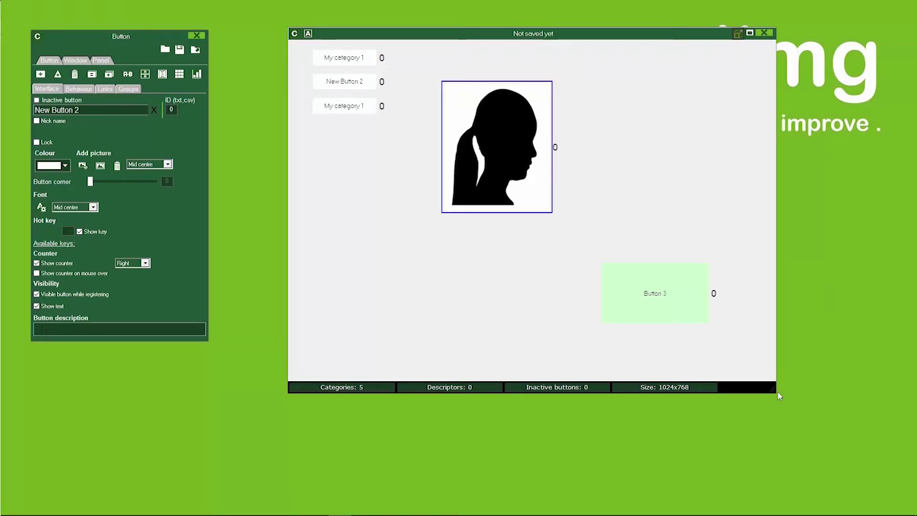
# Shrink the template with its buttons to about 897x645, and narrow the template alone to about 844x645.
pyautogui.moveTo(774, 392); pyautogui.dragTo(714, 333)
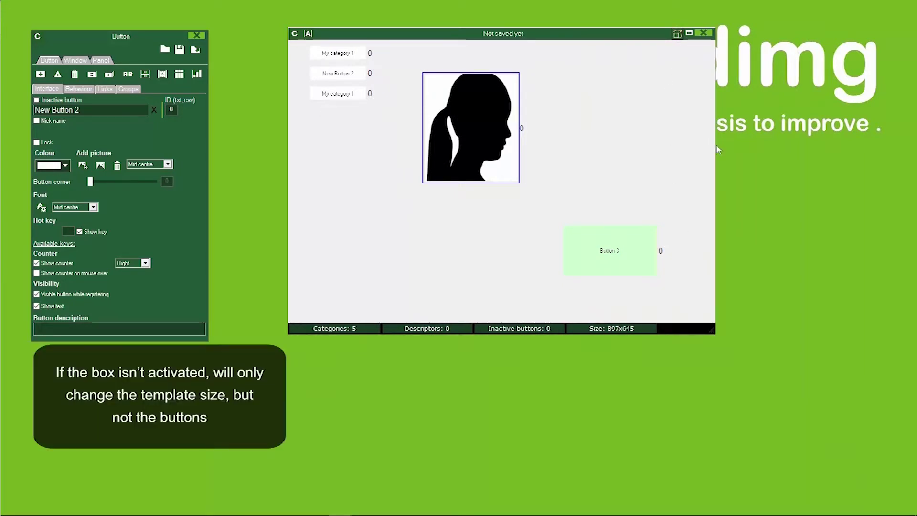
pyautogui.moveTo(717, 154); pyautogui.dragTo(689, 171)
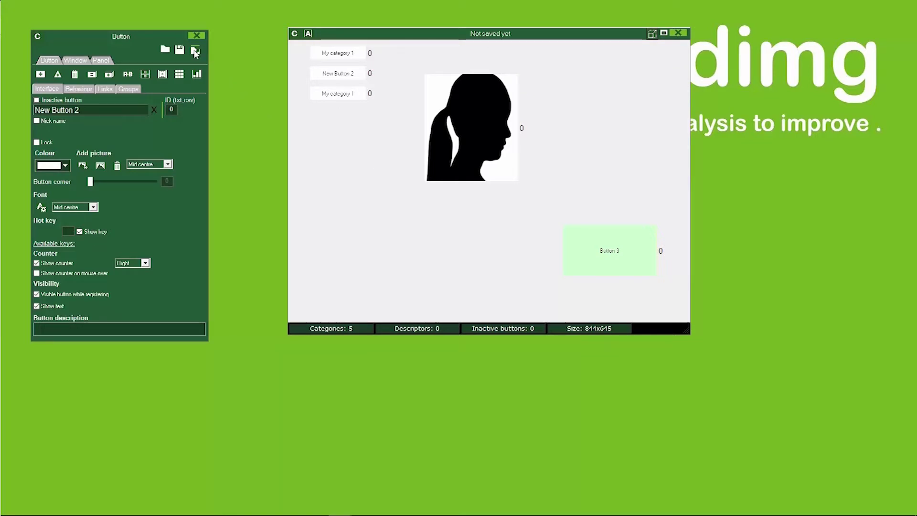
# Apply the Codimg Tag dimensions to the template window.
pyautogui.click(195, 51)
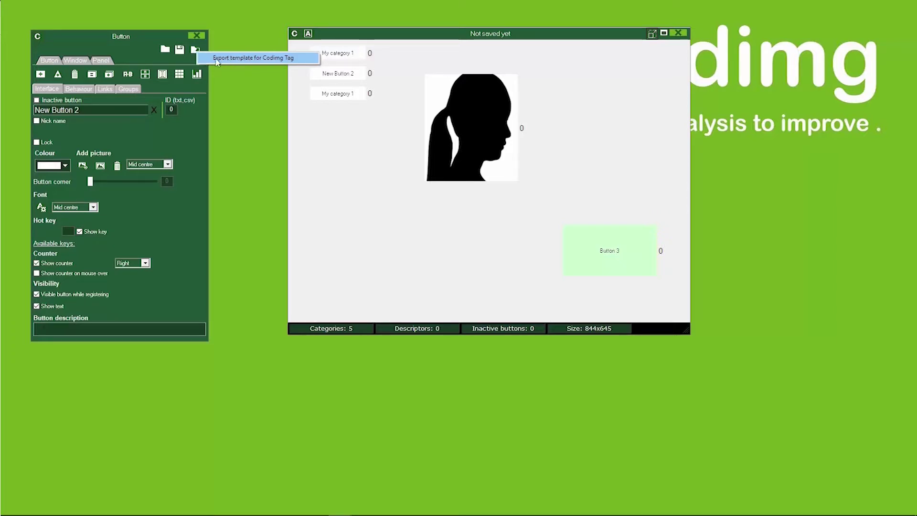
pyautogui.click(76, 60)
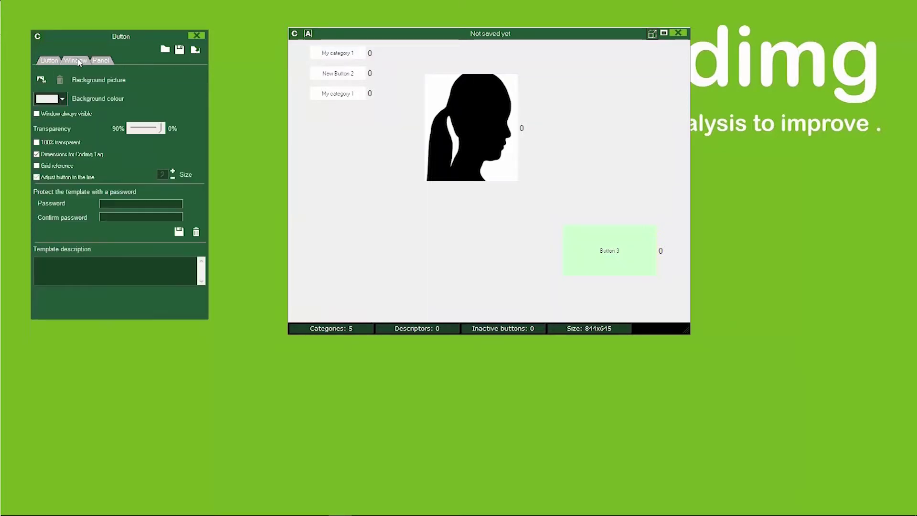
pyautogui.click(64, 155)
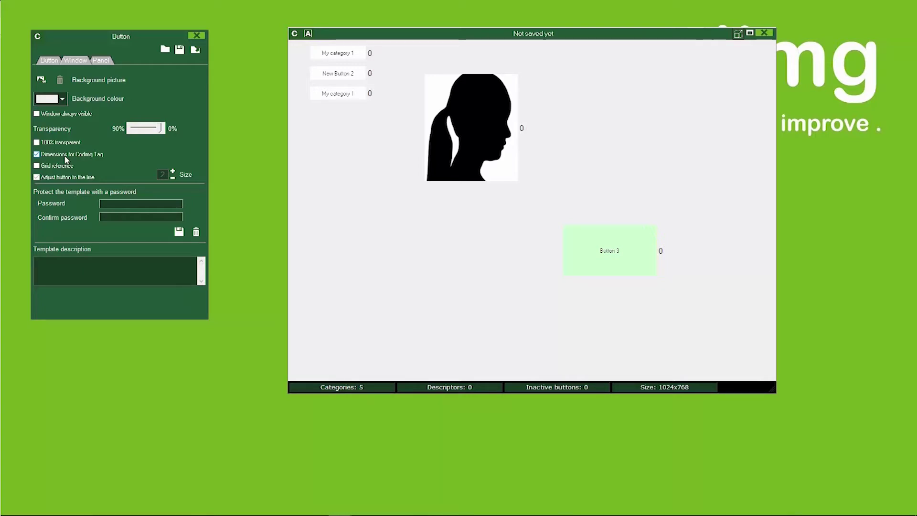
# Set the template's background colour to light orange and make the background 100% transparent.
pyautogui.click(70, 114)
pyautogui.click(71, 114)
pyautogui.click(62, 99)
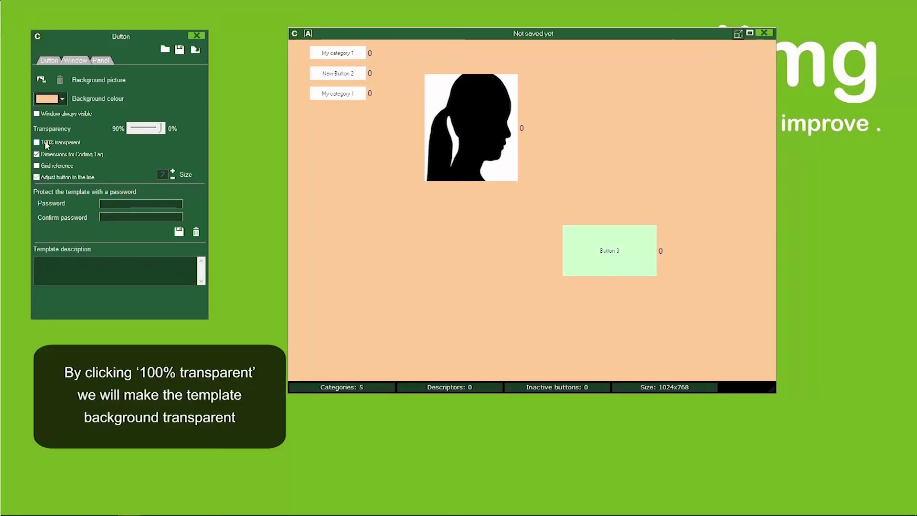
pyautogui.click(63, 143)
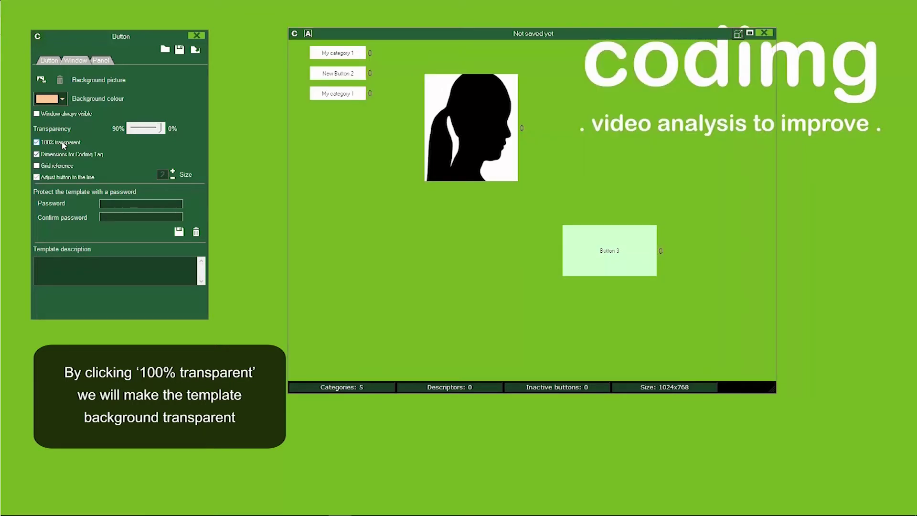
# Turn off the template's 100% transparency so the light orange background is used.
pyautogui.click(63, 143)
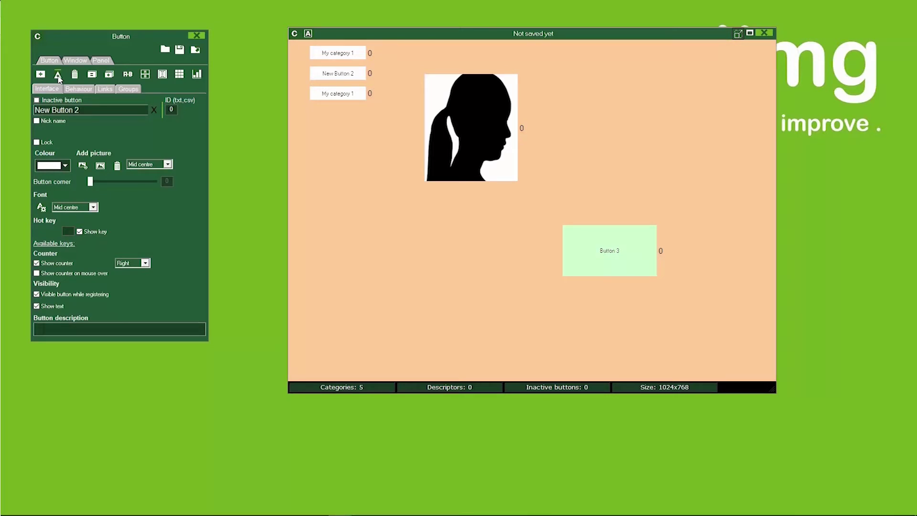
# Open the window for buttons with different shapes, enlarge it, and draw a five-sided irregular shape and a heart in red.
pyautogui.click(58, 76)
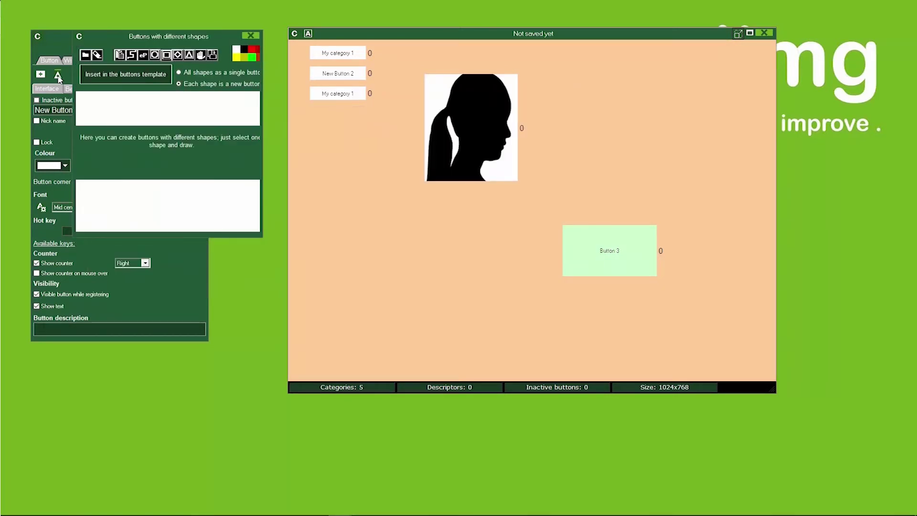
pyautogui.moveTo(260, 236); pyautogui.dragTo(407, 344)
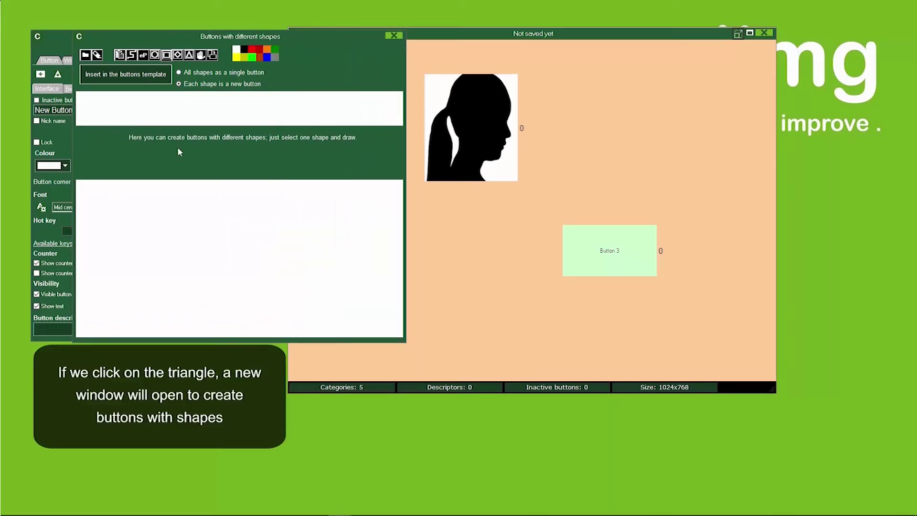
pyautogui.click(132, 55)
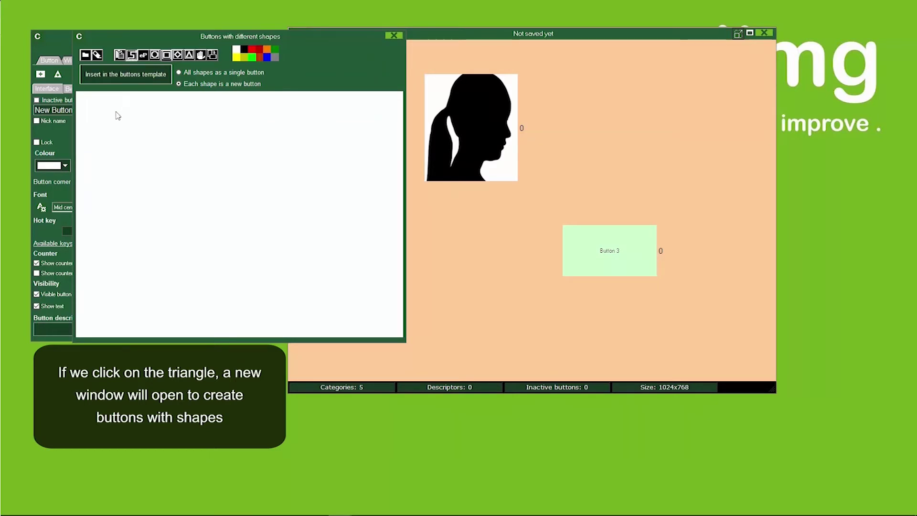
pyautogui.moveTo(113, 104)
pyautogui.mouseDown()
pyautogui.moveTo(86, 167)
pyautogui.moveTo(142, 176)
pyautogui.moveTo(149, 131)
pyautogui.moveTo(120, 141)
pyautogui.moveTo(115, 109)
pyautogui.mouseUp()
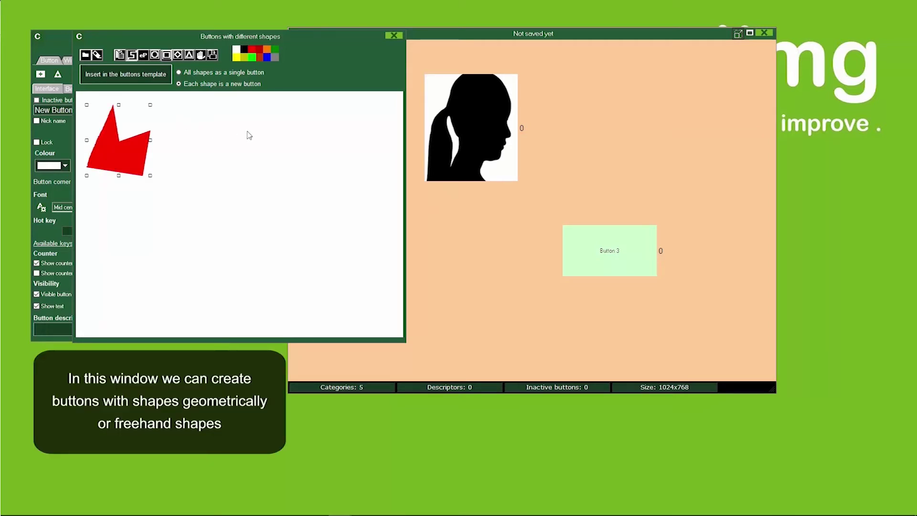
pyautogui.moveTo(219, 118)
pyautogui.mouseDown()
pyautogui.moveTo(245, 168)
pyautogui.moveTo(271, 125)
pyautogui.moveTo(270, 113)
pyautogui.moveTo(248, 133)
pyautogui.mouseUp()
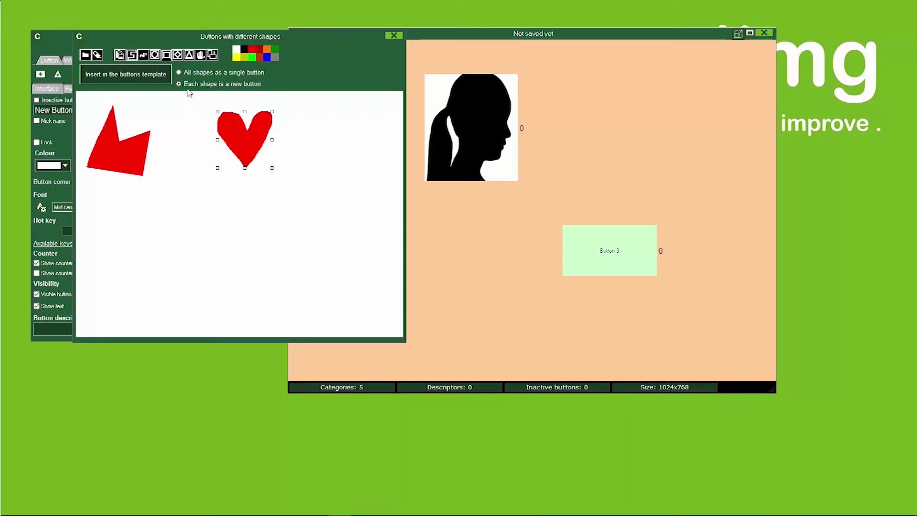
# Add a rectangle, a circle and a triangle to the shapes drawing using the predefined shape tools.
pyautogui.click(167, 56)
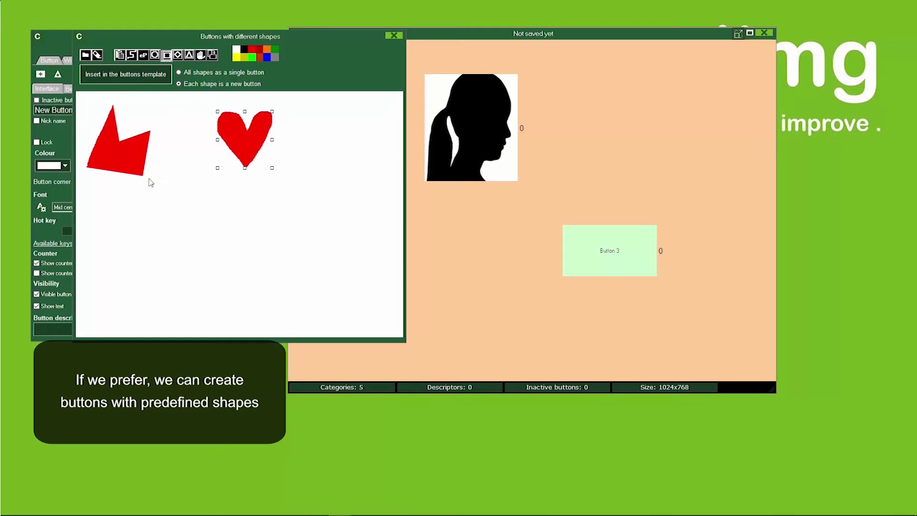
pyautogui.moveTo(124, 204); pyautogui.dragTo(187, 251)
pyautogui.click(154, 56)
pyautogui.moveTo(174, 152); pyautogui.dragTo(314, 258)
pyautogui.click(189, 56)
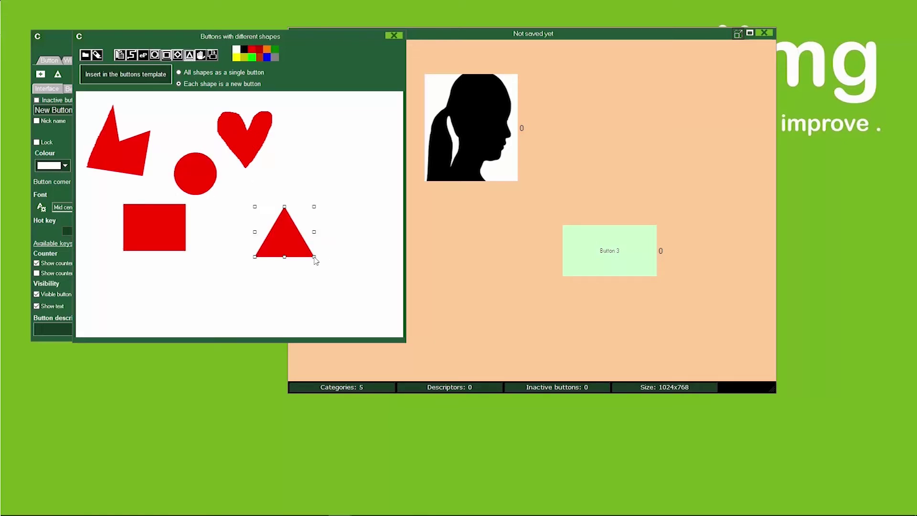
# Colour the triangle bright green, the circle yellow, the rectangle brown and the irregular shape orange.
pyautogui.click(253, 57)
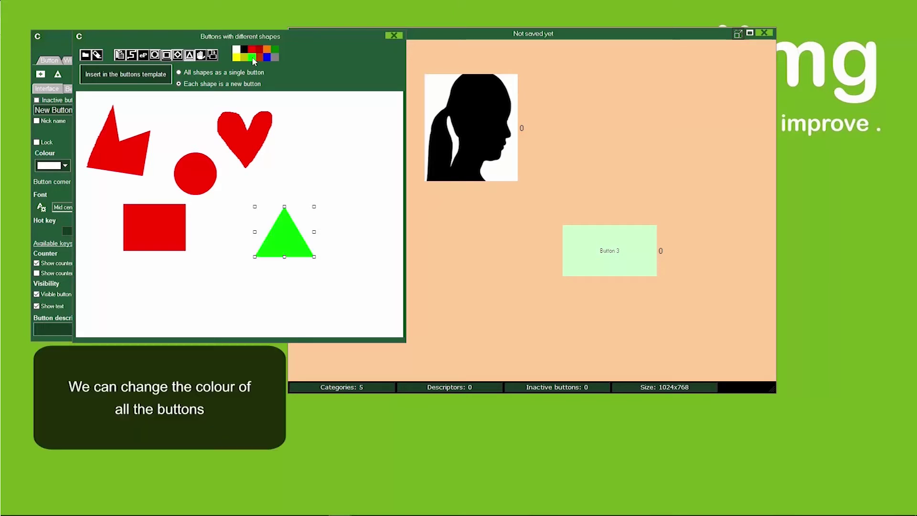
pyautogui.click(201, 56)
pyautogui.click(196, 163)
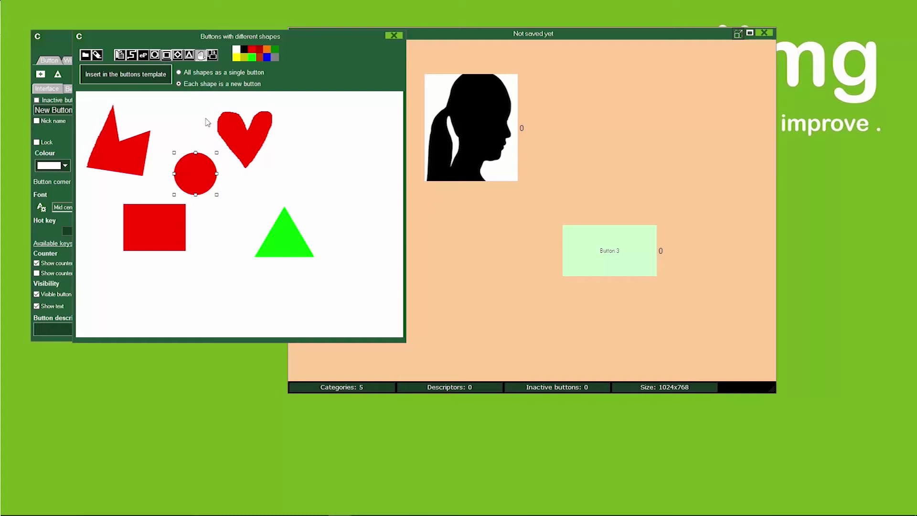
pyautogui.click(236, 57)
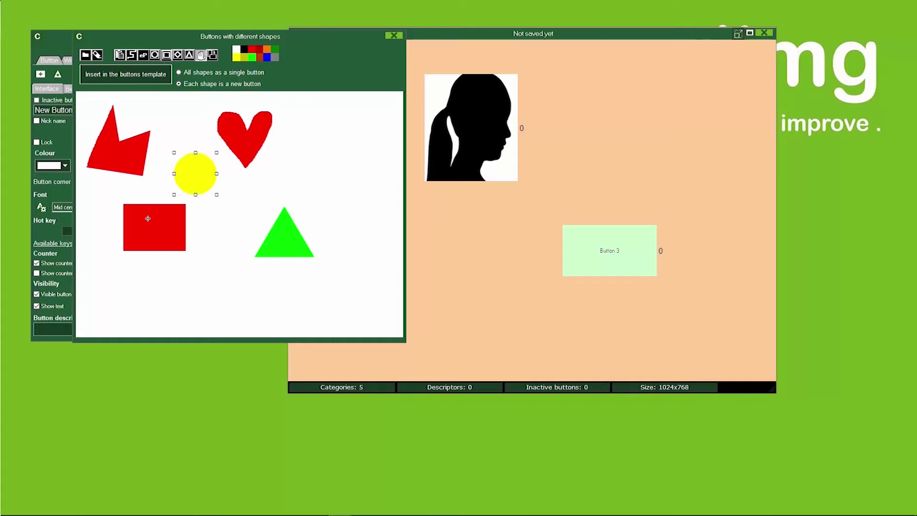
pyautogui.click(259, 57)
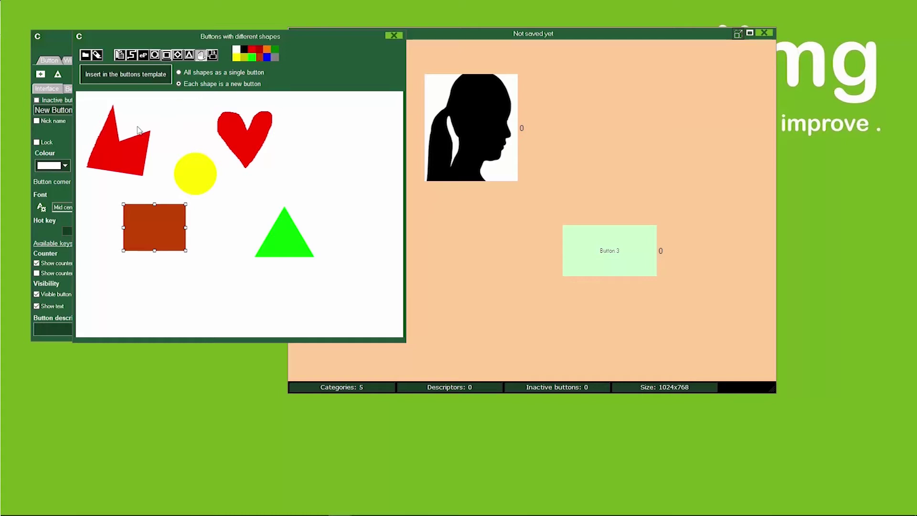
pyautogui.click(111, 149)
pyautogui.click(267, 52)
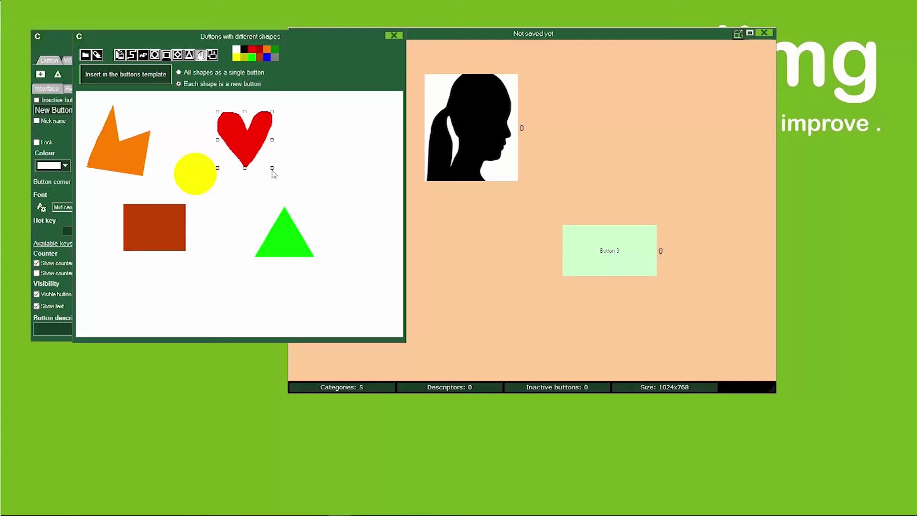
# Enlarge the heart slightly and insert the shapes in the buttons template with each shape as a new button.
pyautogui.moveTo(271, 168); pyautogui.dragTo(284, 177)
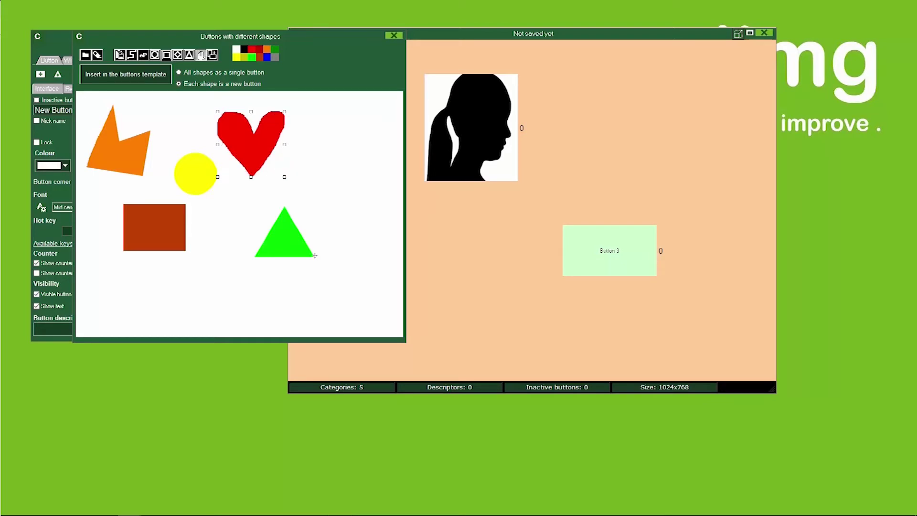
pyautogui.click(179, 73)
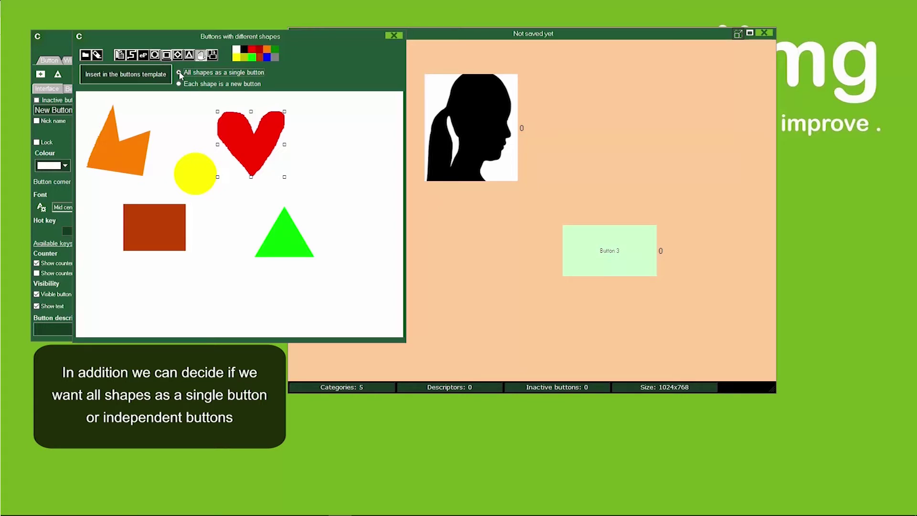
pyautogui.click(179, 84)
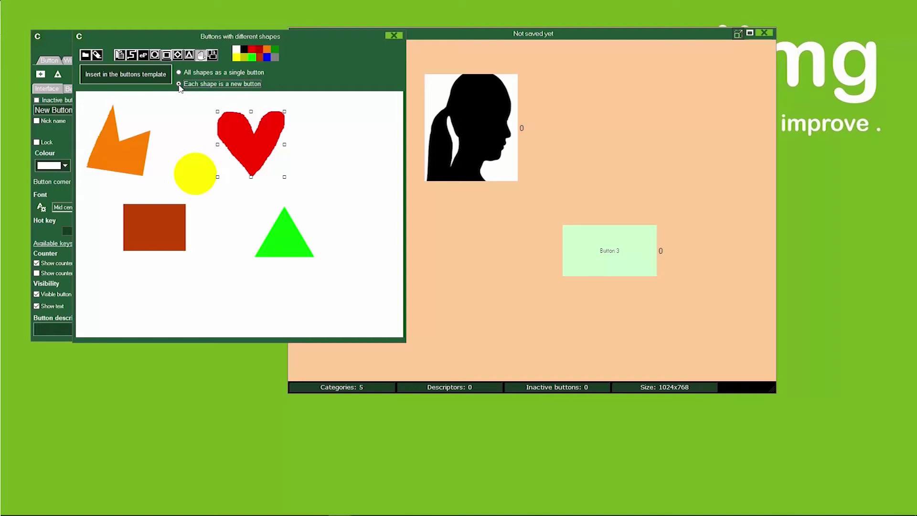
pyautogui.click(125, 76)
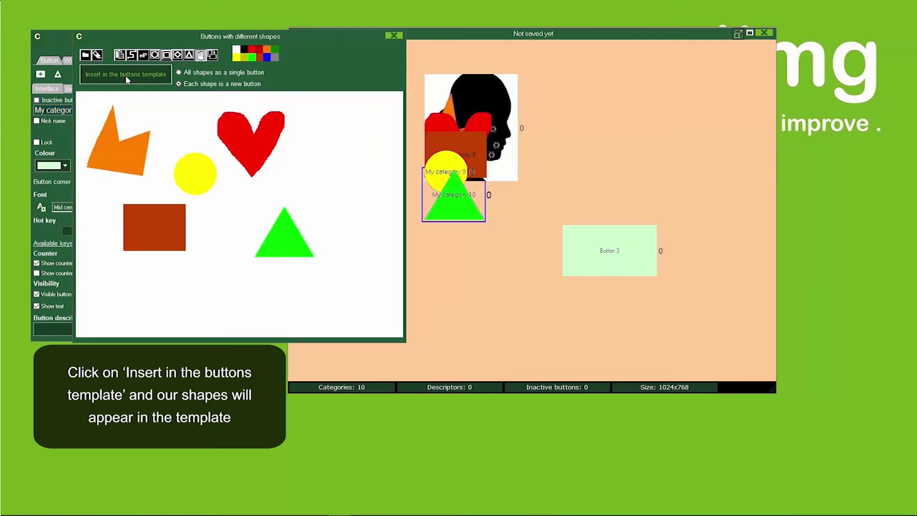
pyautogui.click(394, 36)
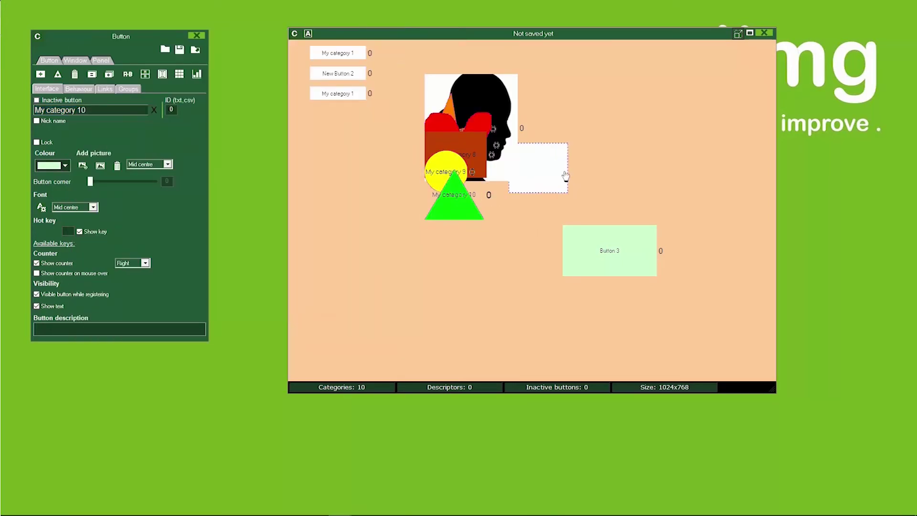
# Spread the overlapping triangle, circle, rectangle and heart buttons out to separate places in the template.
pyautogui.moveTo(565, 177); pyautogui.dragTo(669, 133)
pyautogui.moveTo(443, 184); pyautogui.dragTo(340, 260)
pyautogui.moveTo(458, 168); pyautogui.dragTo(357, 159)
pyautogui.moveTo(459, 145); pyautogui.dragTo(569, 184)
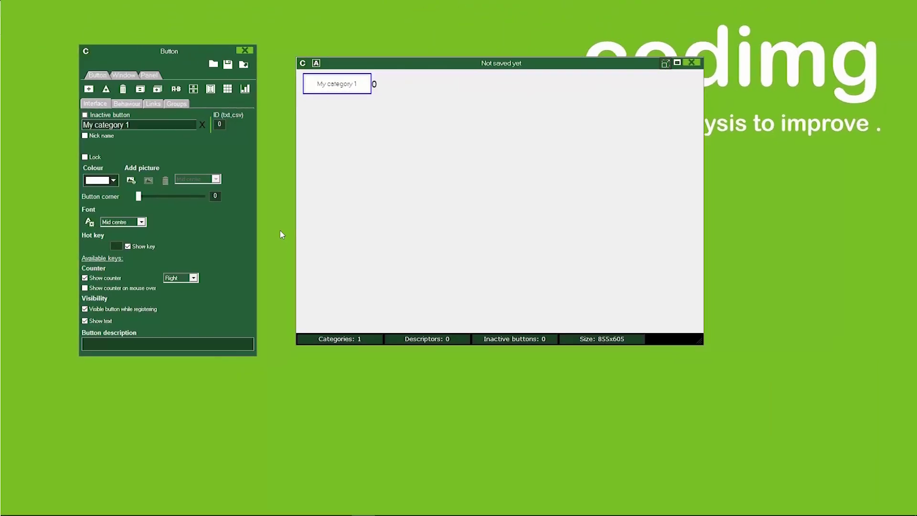
# Open an enlarged shapes window for the new template and load the image simman-3g.jpg into it.
pyautogui.click(107, 91)
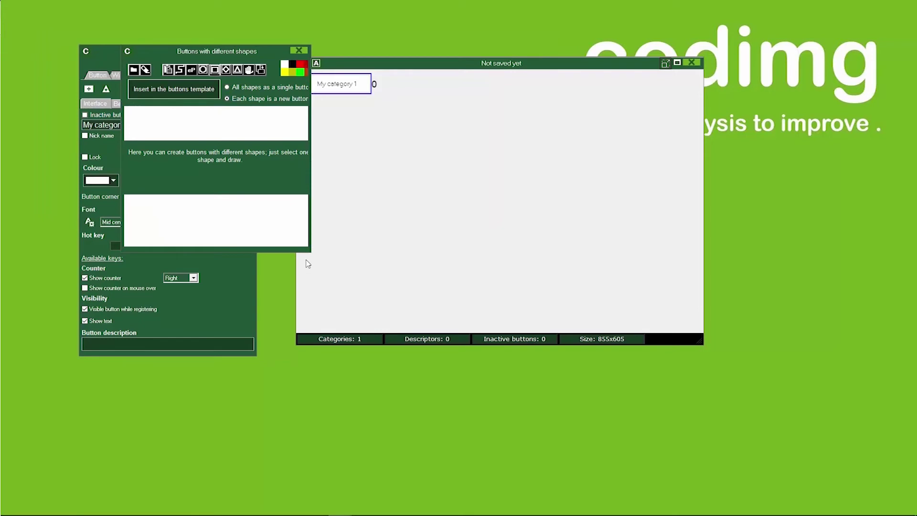
pyautogui.moveTo(310, 252); pyautogui.dragTo(402, 336)
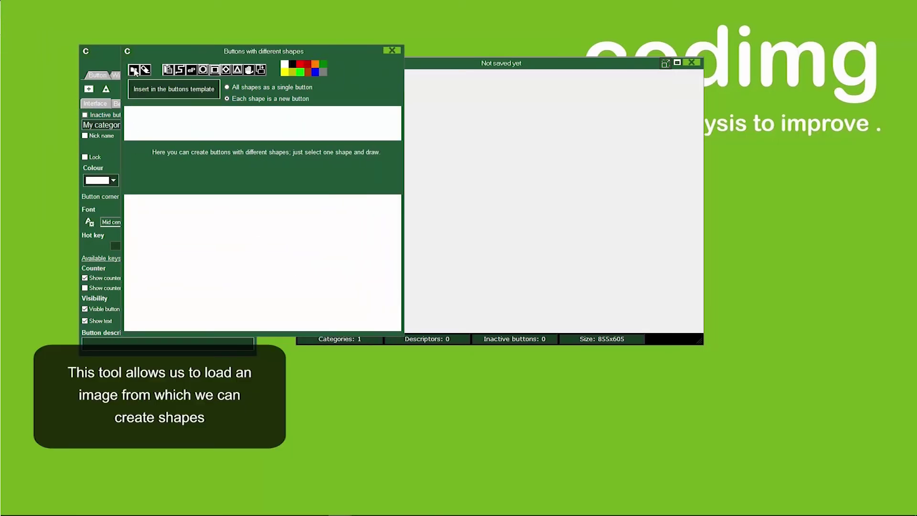
pyautogui.click(135, 73)
pyautogui.click(289, 130)
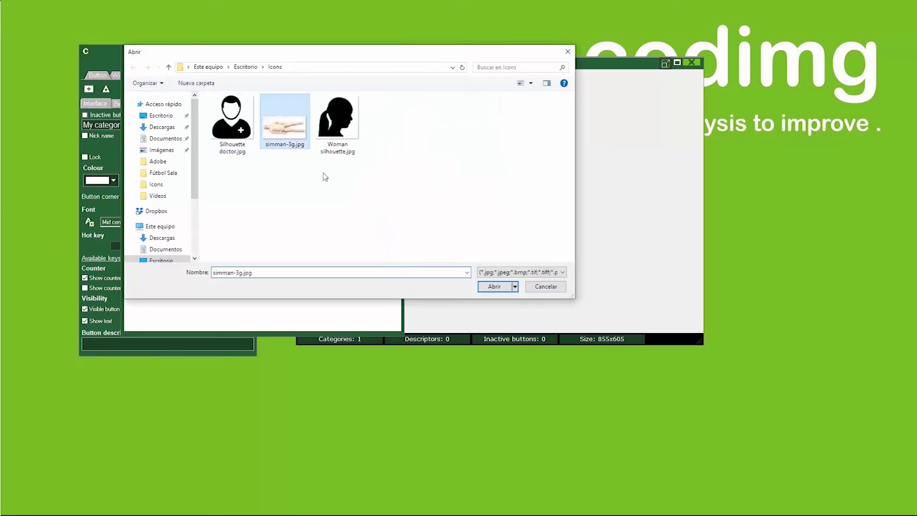
pyautogui.click(493, 290)
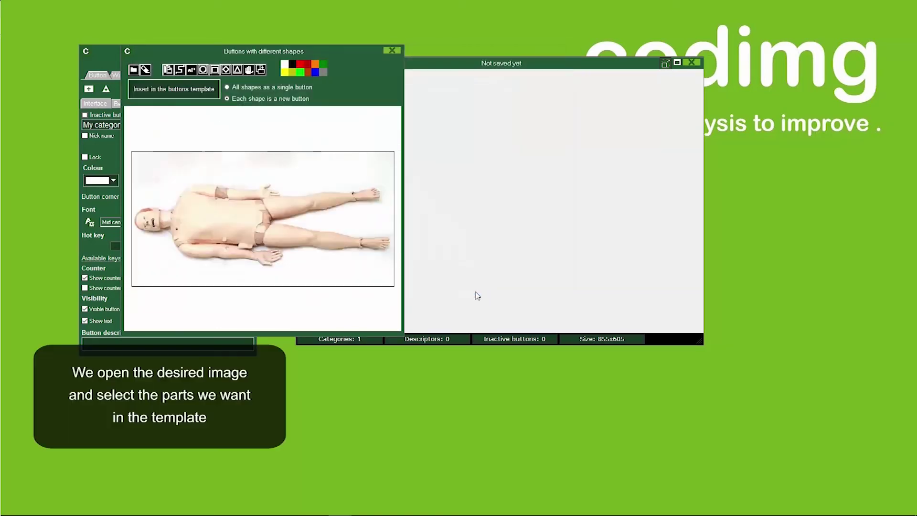
# Frame the mannequin's head, torso and legs with three rectangles and insert them in the template as separate buttons.
pyautogui.click(215, 71)
pyautogui.moveTo(132, 191); pyautogui.dragTo(170, 242)
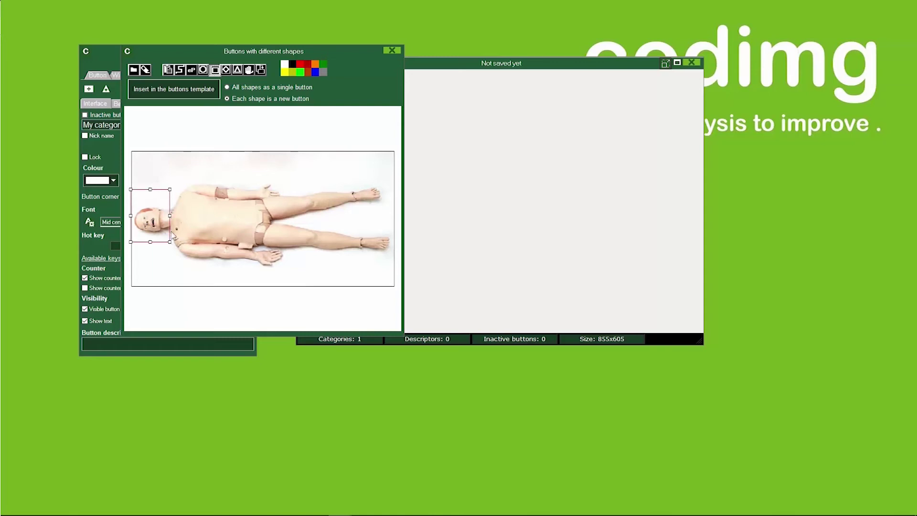
pyautogui.moveTo(171, 179); pyautogui.dragTo(284, 271)
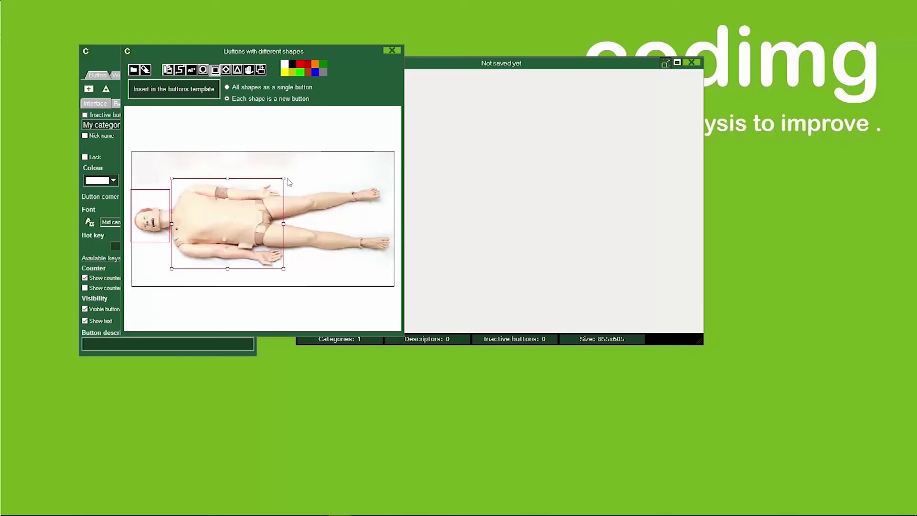
pyautogui.moveTo(287, 179); pyautogui.dragTo(392, 273)
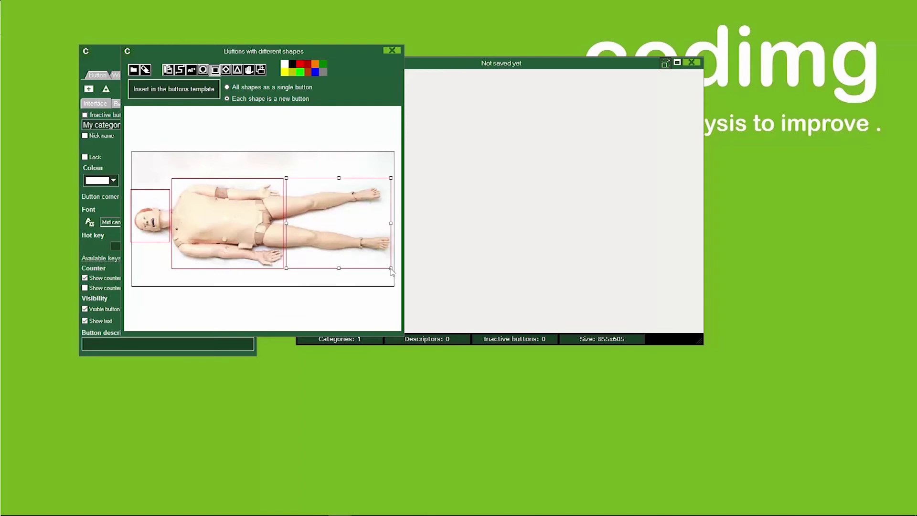
pyautogui.click(169, 95)
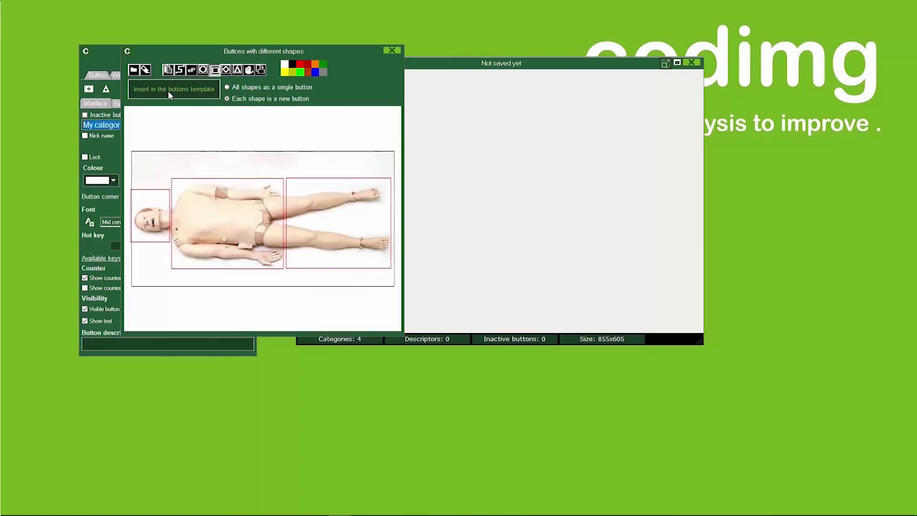
pyautogui.click(391, 52)
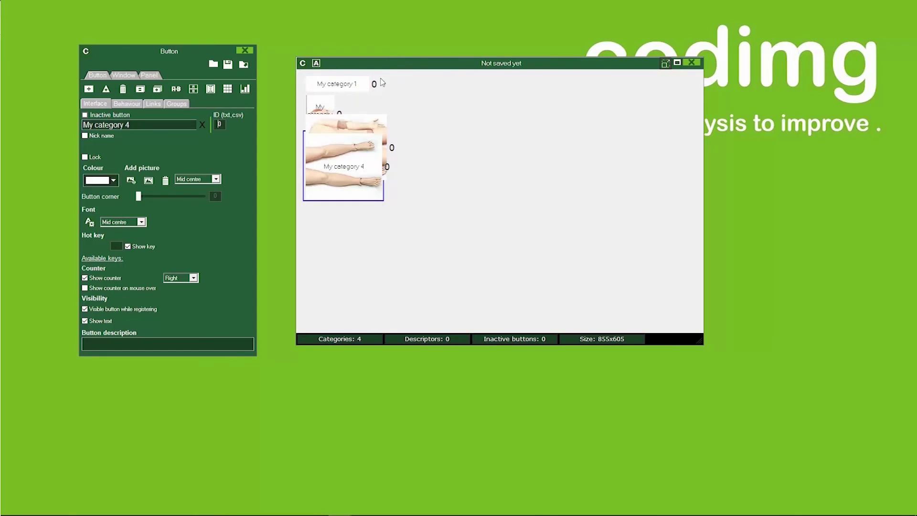
# Arrange the legs, torso and head buttons side by side in the template to reassemble the mannequin.
pyautogui.moveTo(366, 181); pyautogui.dragTo(548, 205)
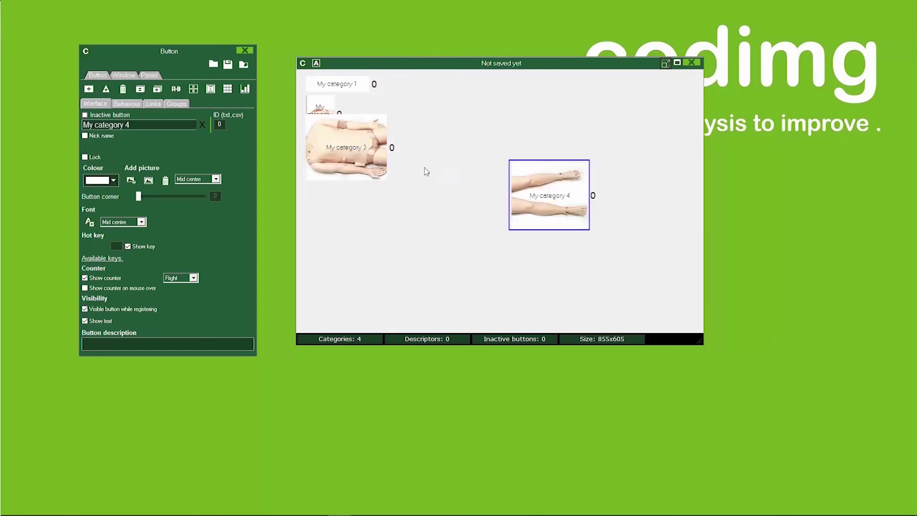
pyautogui.moveTo(360, 153); pyautogui.dragTo(483, 204)
pyautogui.moveTo(324, 119); pyautogui.dragTo(419, 199)
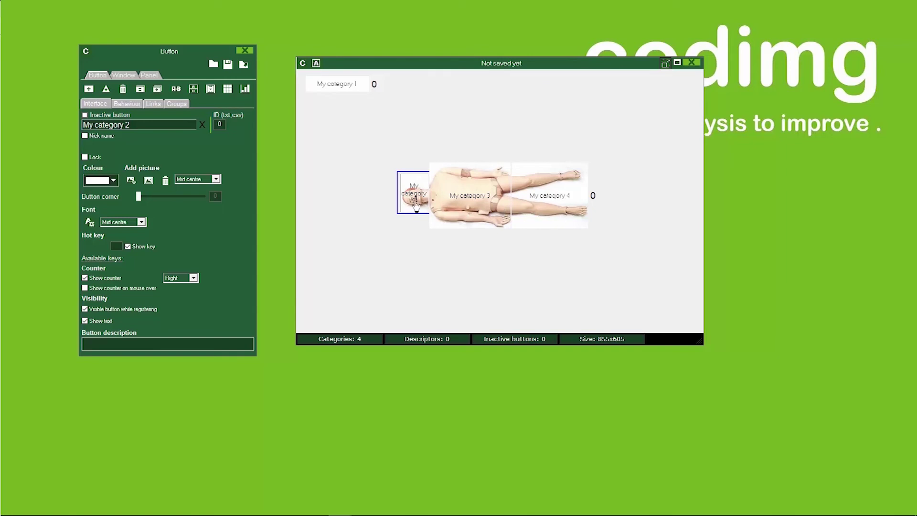
# Set the counter position to Top for the head, torso and legs buttons.
pyautogui.click(194, 278)
pyautogui.click(188, 299)
pyautogui.click(473, 195)
pyautogui.click(193, 278)
pyautogui.click(186, 300)
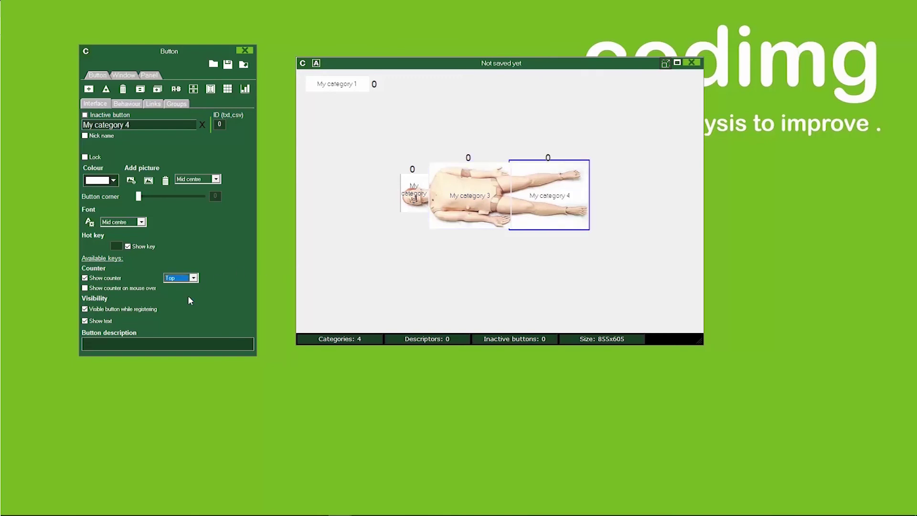
# Hide the text on the legs, torso and head buttons.
pyautogui.click(104, 322)
pyautogui.click(461, 195)
pyautogui.click(105, 321)
pyautogui.click(414, 195)
pyautogui.click(107, 321)
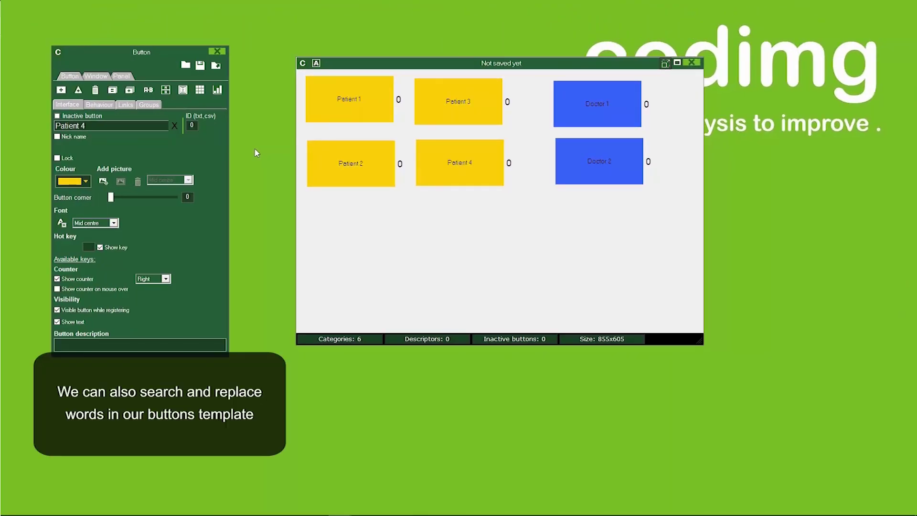
# Replace the word "Patient" with "Student" in all the template's button names.
pyautogui.click(149, 91)
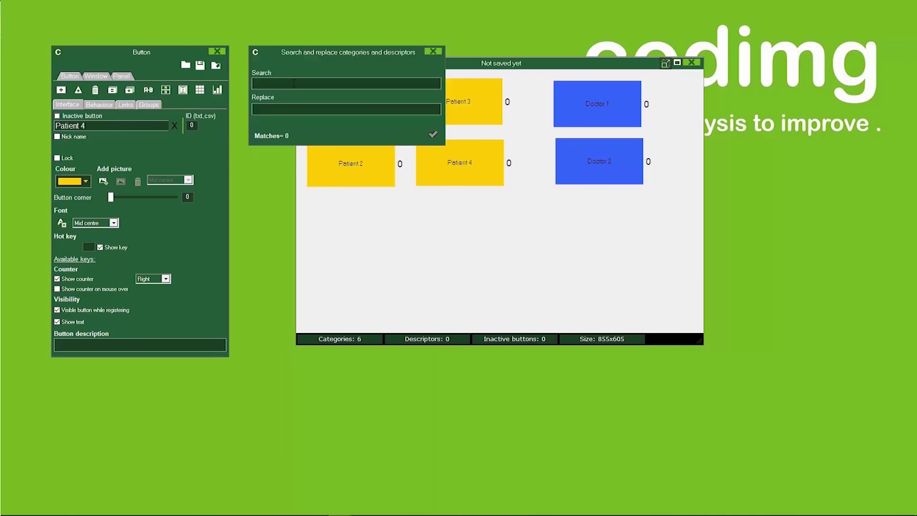
pyautogui.write('Patient')
pyautogui.click(432, 136)
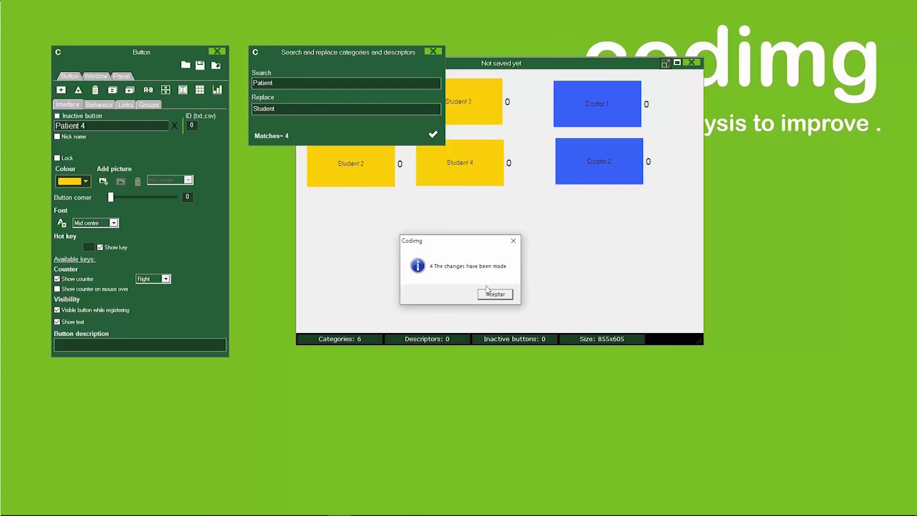
pyautogui.click(492, 295)
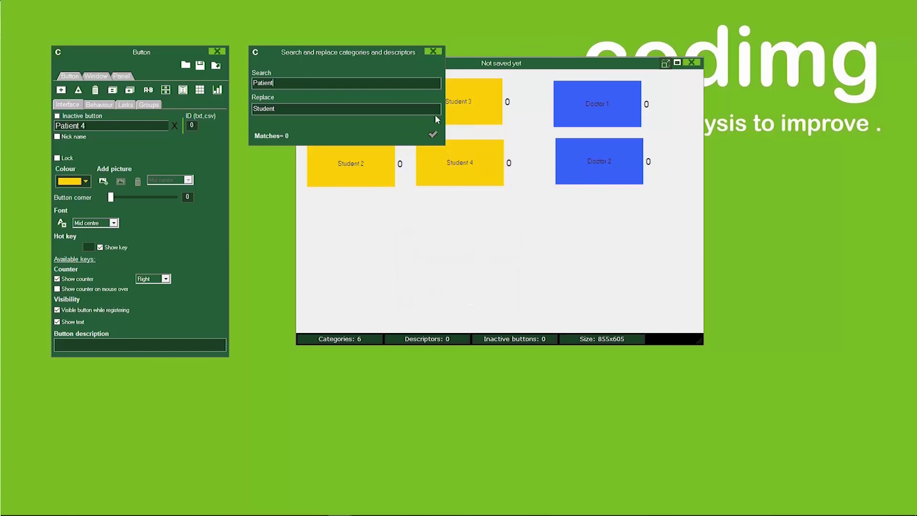
pyautogui.click(432, 52)
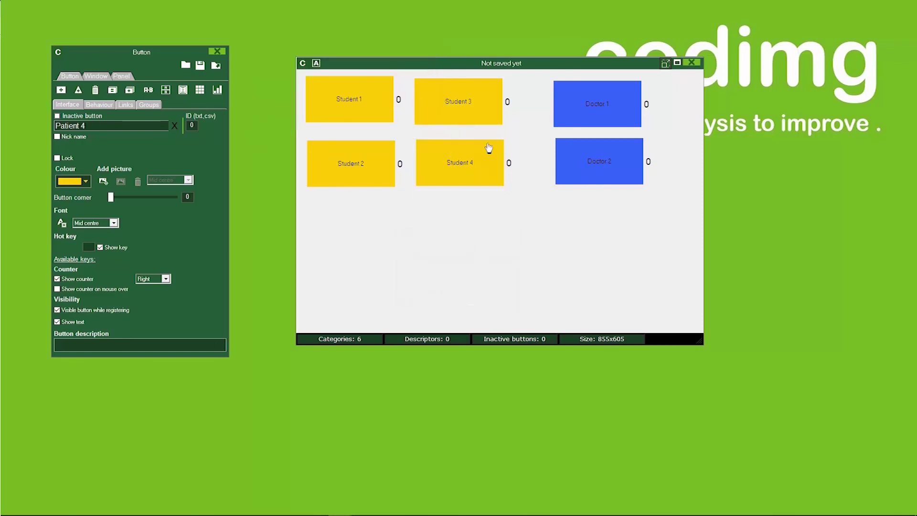